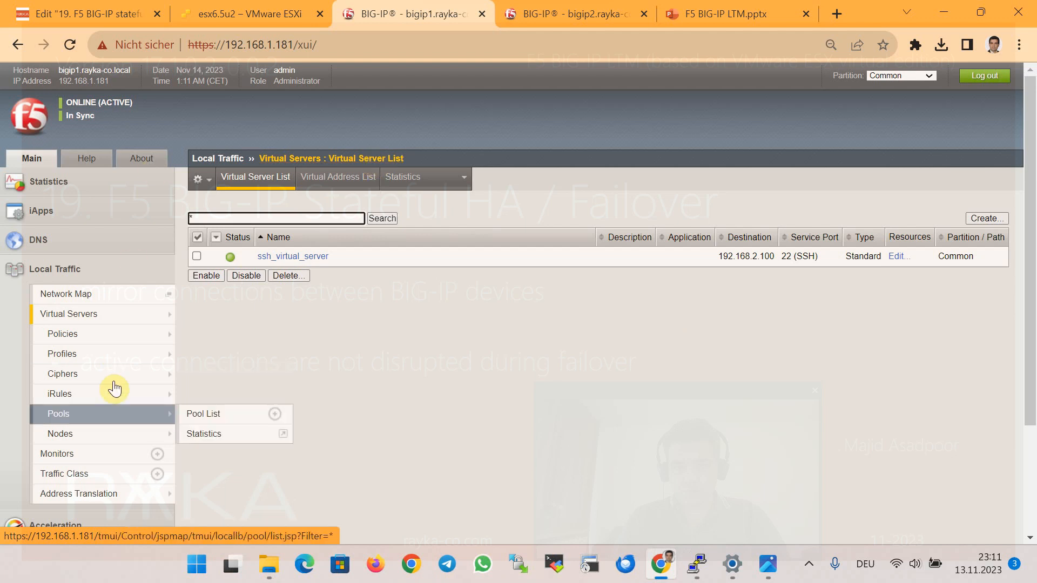
Check the nodes, then view ssh_servers_pool's members: server1, server2 and server3 on port 22, Round Robin.
{"action": "left_click", "coordinate": [111, 432]}
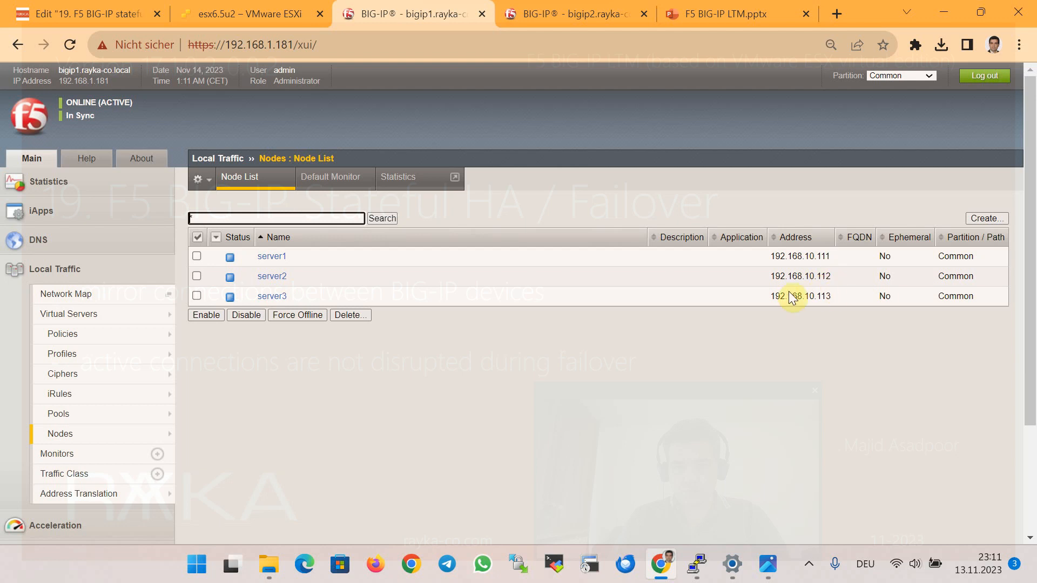
{"action": "mouse_move", "coordinate": [135, 413]}
{"action": "left_click", "coordinate": [103, 415]}
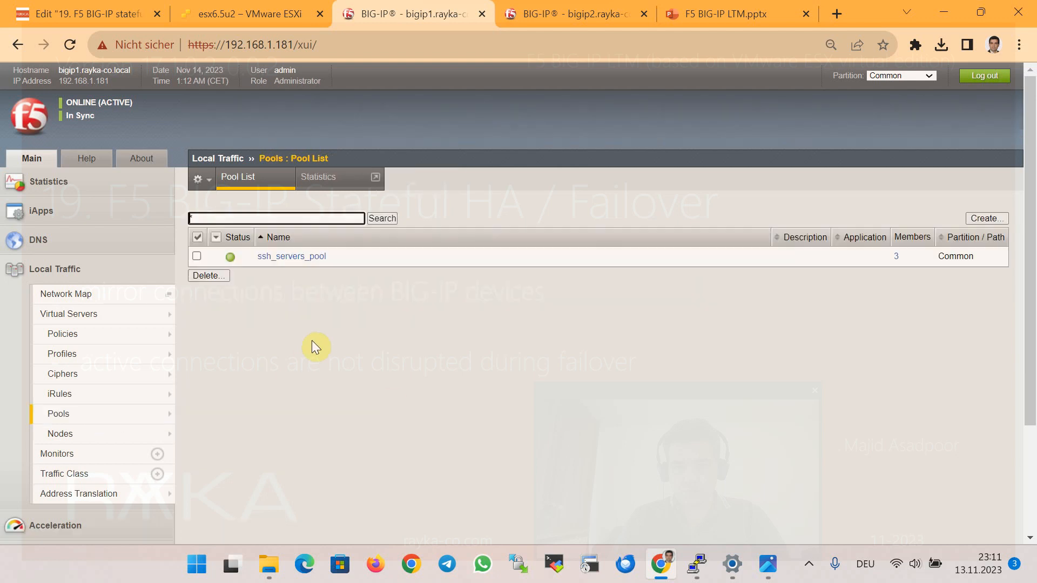
{"action": "left_click", "coordinate": [307, 257]}
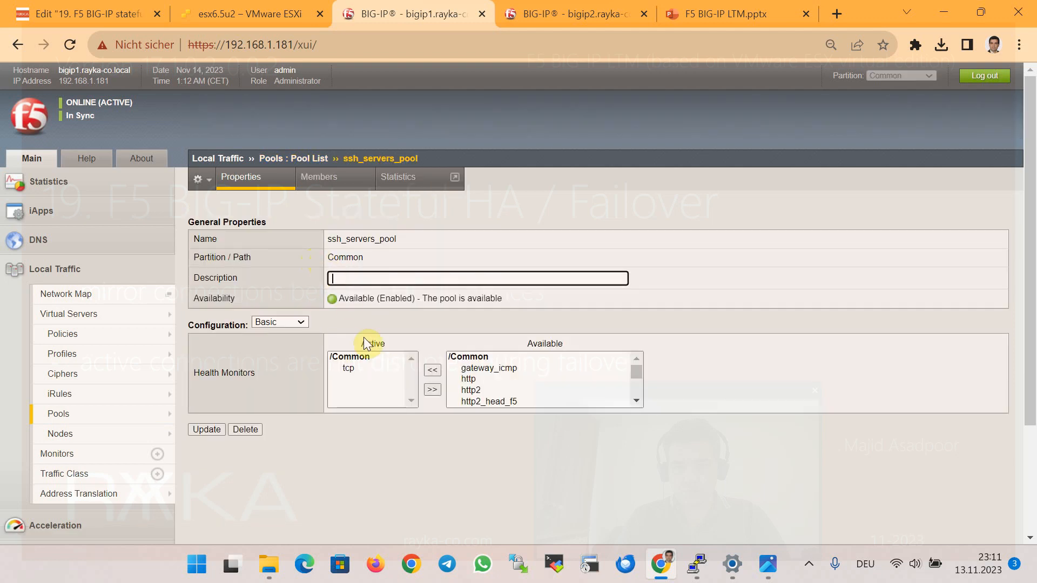
{"action": "left_click", "coordinate": [317, 185]}
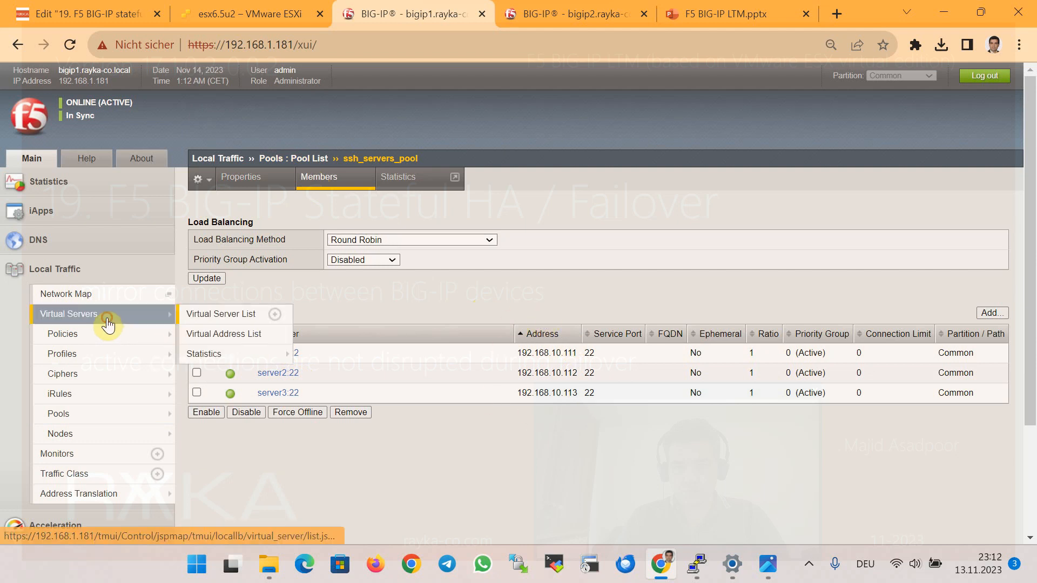
Review ssh_virtual_server's properties and confirm its Resources show ssh_servers_pool as default pool.
{"action": "left_click", "coordinate": [275, 311]}
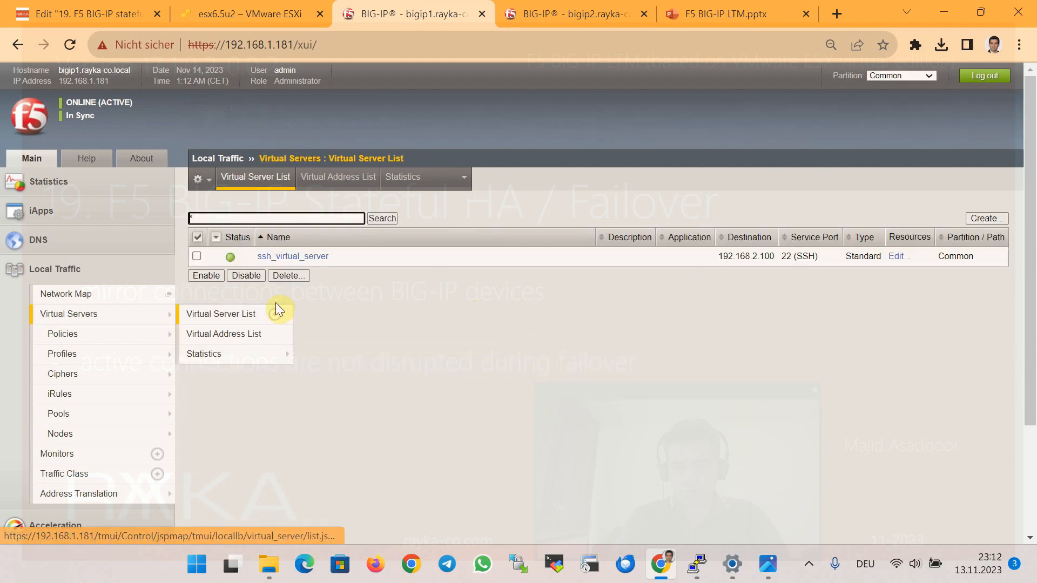
{"action": "left_click", "coordinate": [321, 264]}
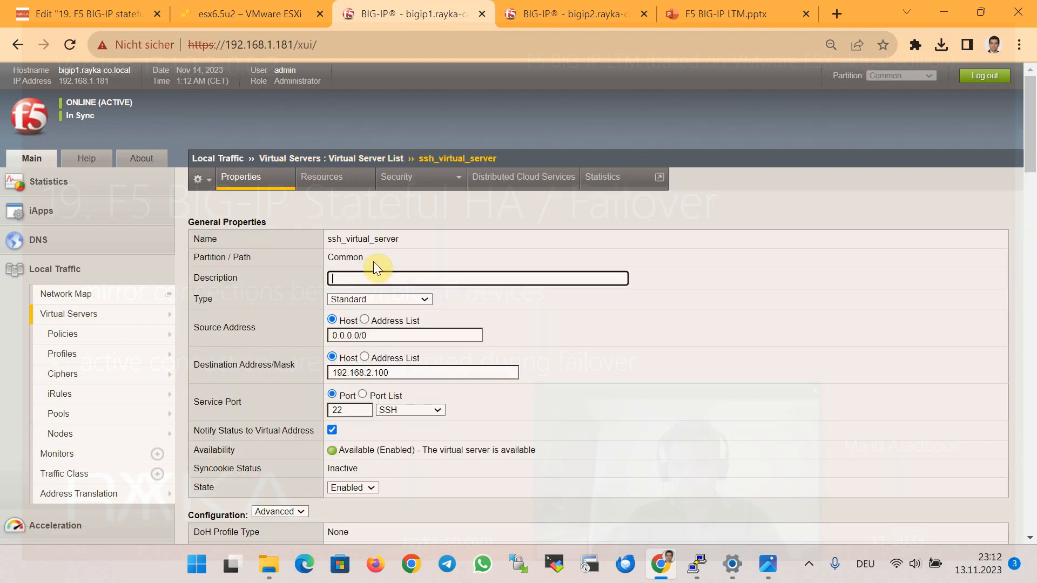
{"action": "scroll", "coordinate": [378, 270], "scroll_direction": "down", "scroll_amount": 1}
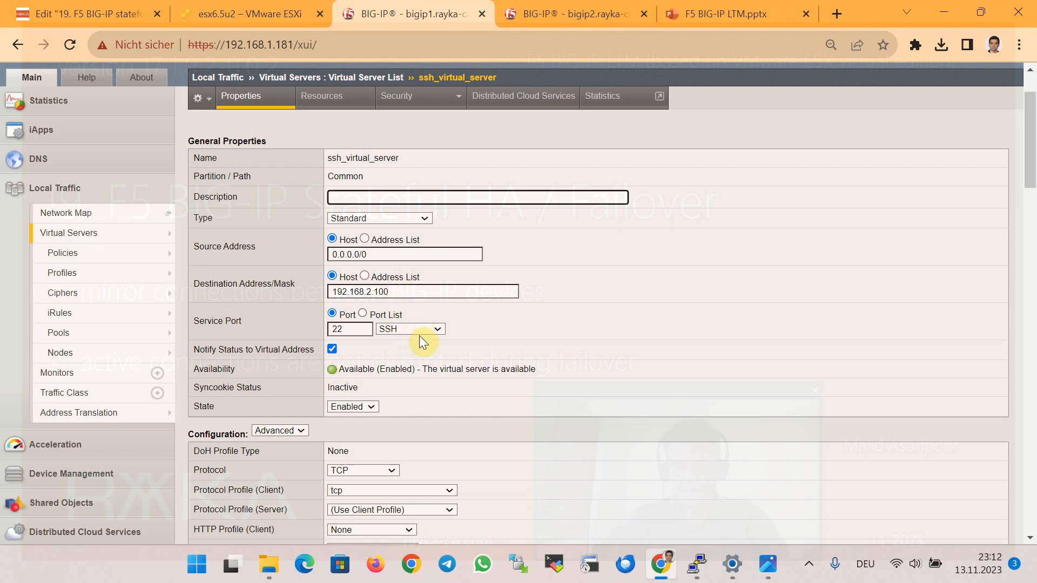
{"action": "scroll", "coordinate": [427, 349], "scroll_direction": "down", "scroll_amount": 1}
{"action": "scroll", "coordinate": [448, 336], "scroll_direction": "down", "scroll_amount": 8}
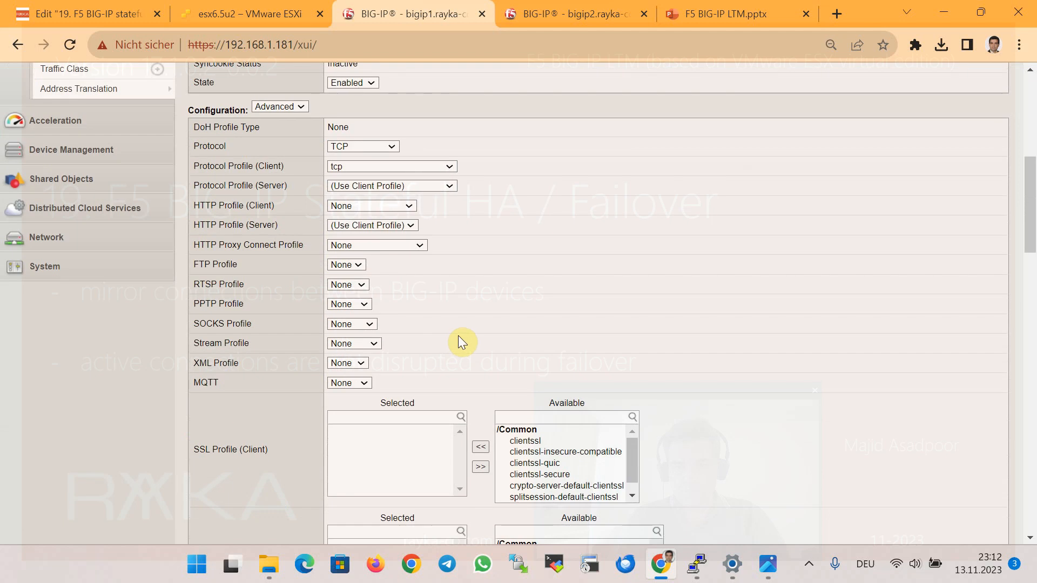
{"action": "scroll", "coordinate": [460, 332], "scroll_direction": "down", "scroll_amount": 5}
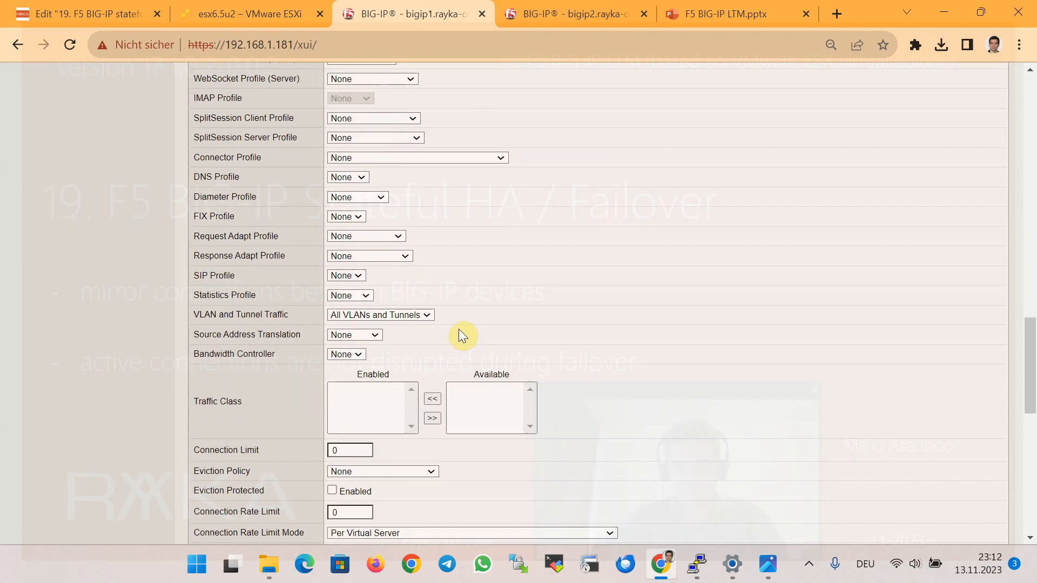
{"action": "scroll", "coordinate": [458, 329], "scroll_direction": "down", "scroll_amount": 2}
{"action": "scroll", "coordinate": [462, 318], "scroll_direction": "up", "scroll_amount": 15}
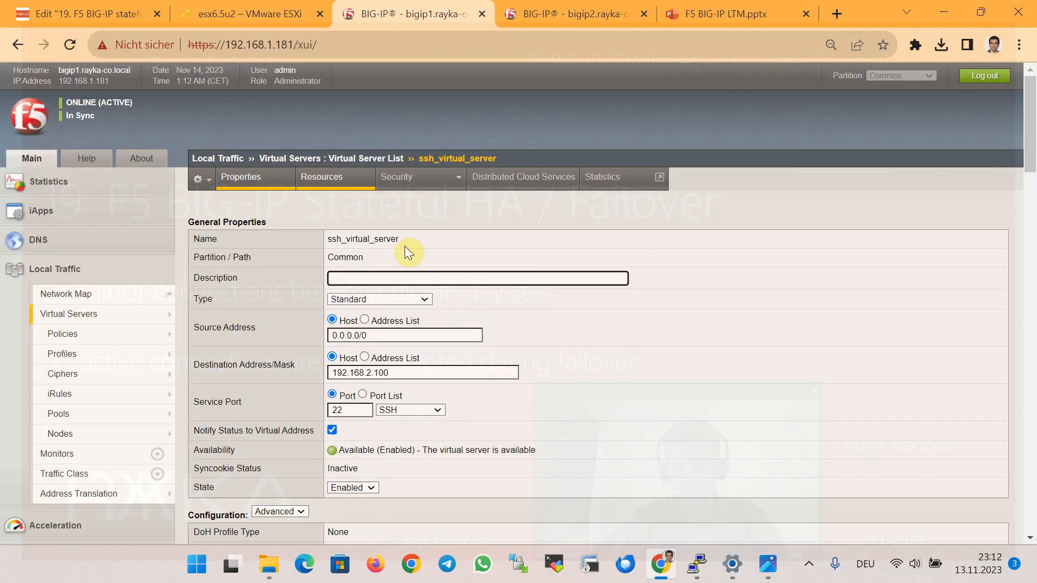
{"action": "left_click", "coordinate": [327, 178]}
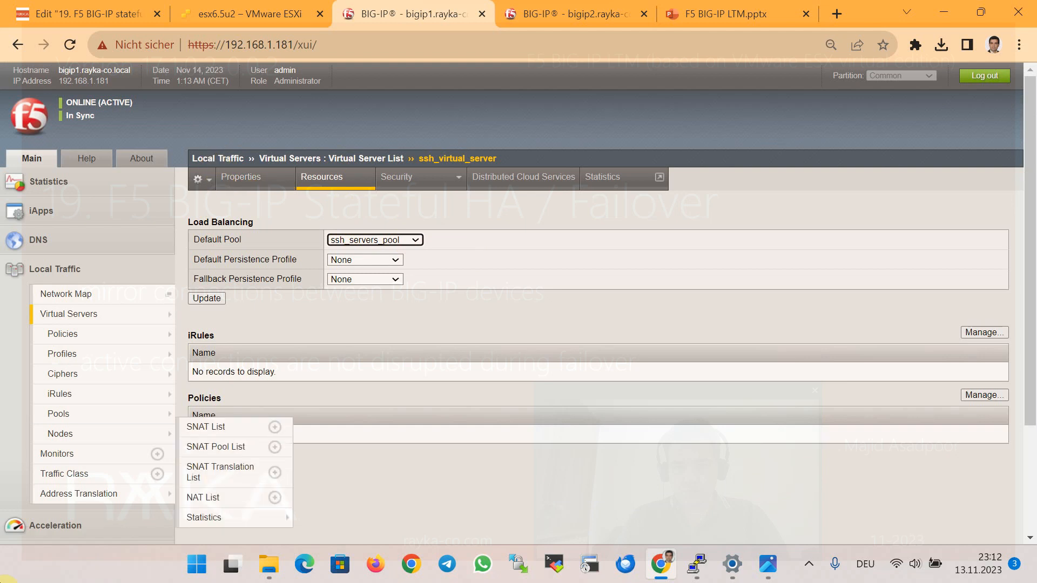
Launch PuTTY and log in over SSH to virtual server 192.168.2.100 on port 22.
{"action": "left_click", "coordinate": [205, 570]}
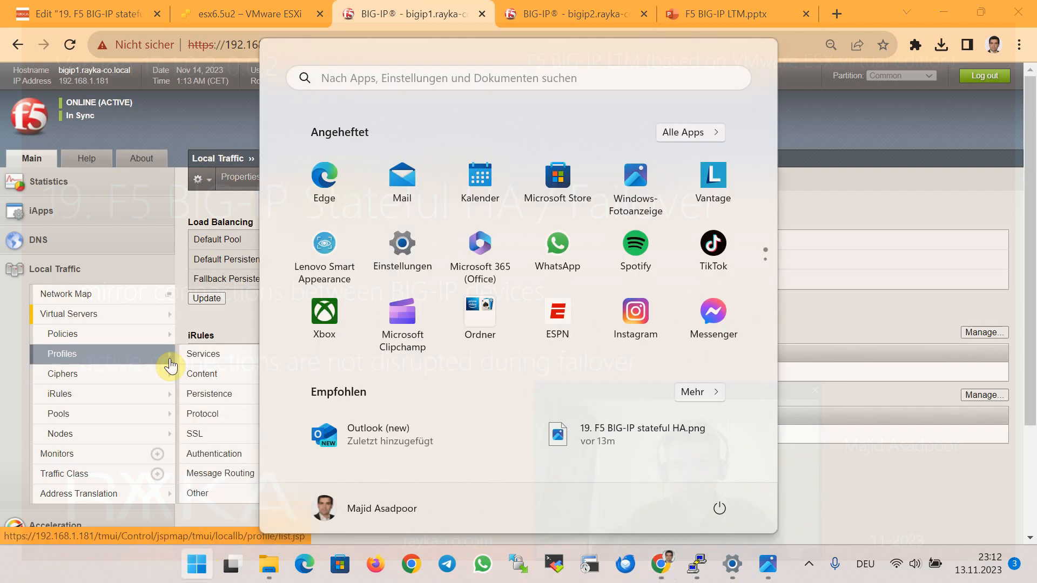
{"action": "type", "text": "putt"}
{"action": "key", "text": "Return"}
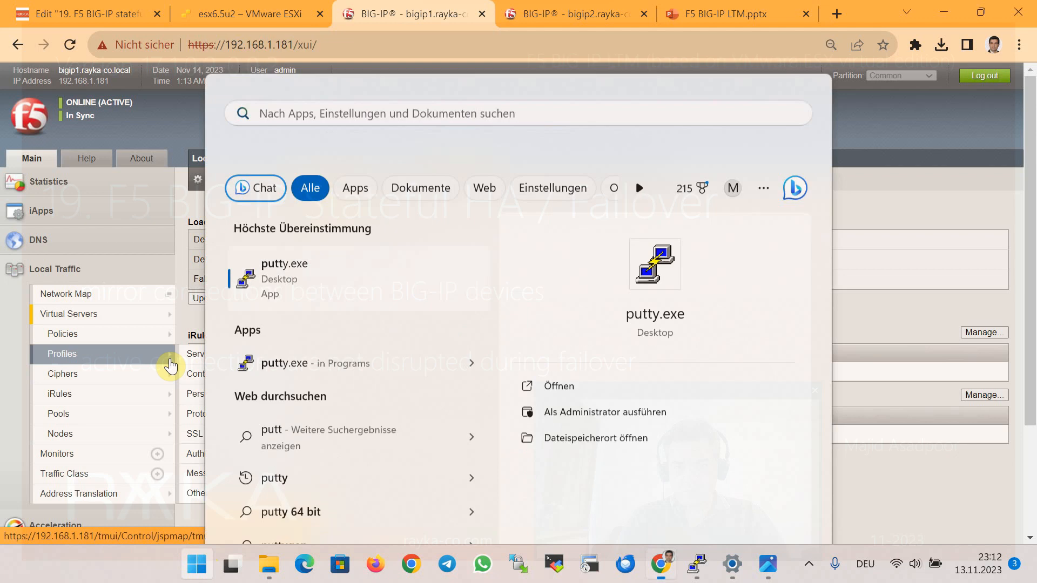
{"action": "type", "text": "192.168.2.100"}
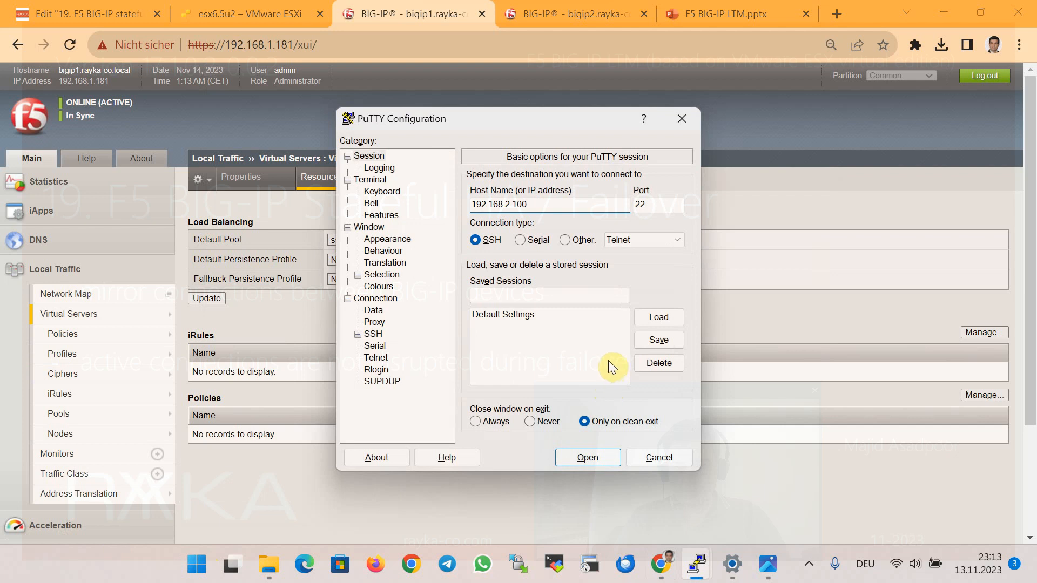
{"action": "left_click", "coordinate": [598, 455]}
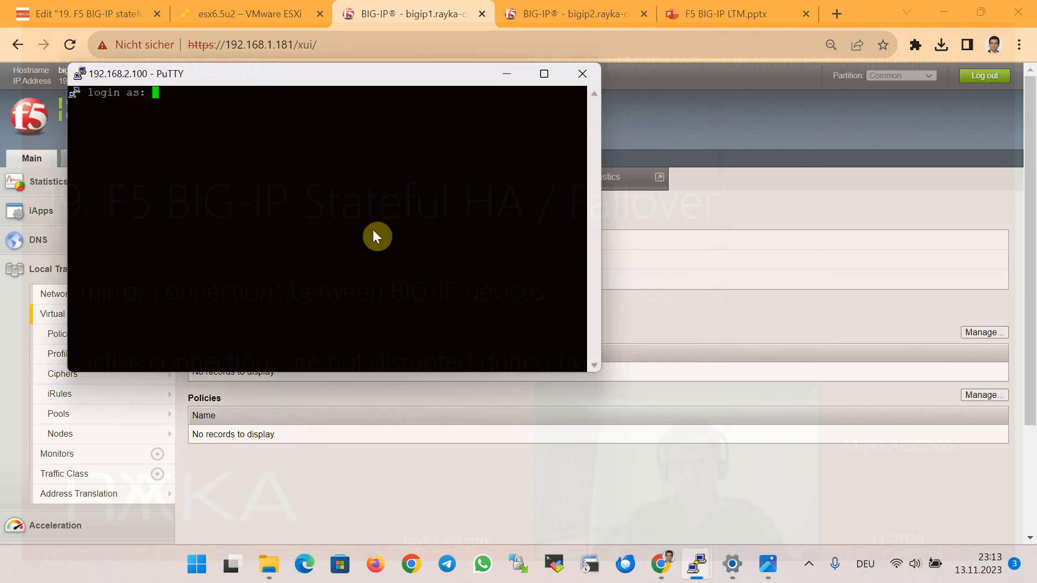
{"action": "type", "text": "vmware"}
{"action": "key", "text": "Return"}
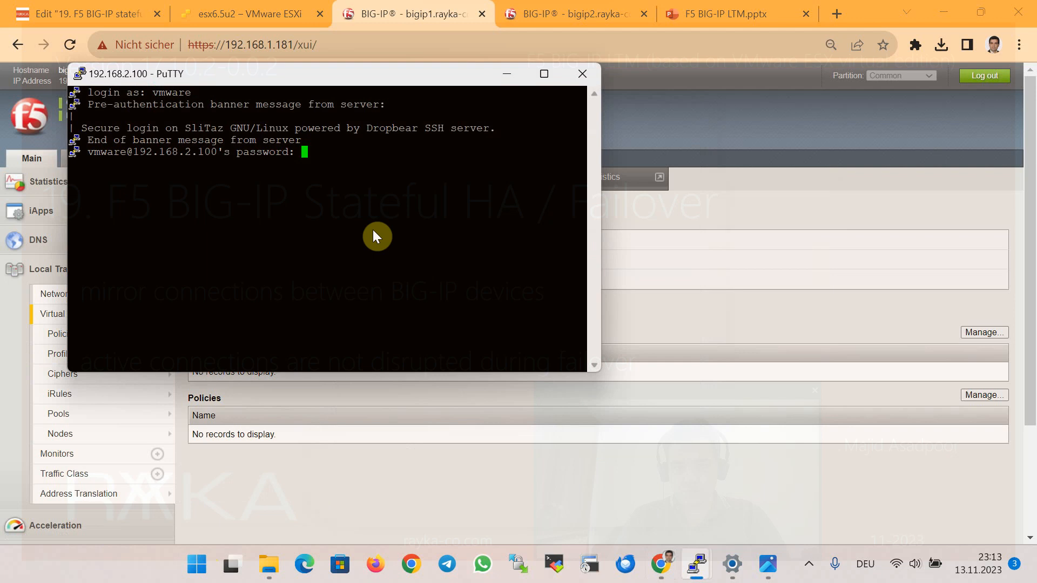
{"action": "key", "text": "Return"}
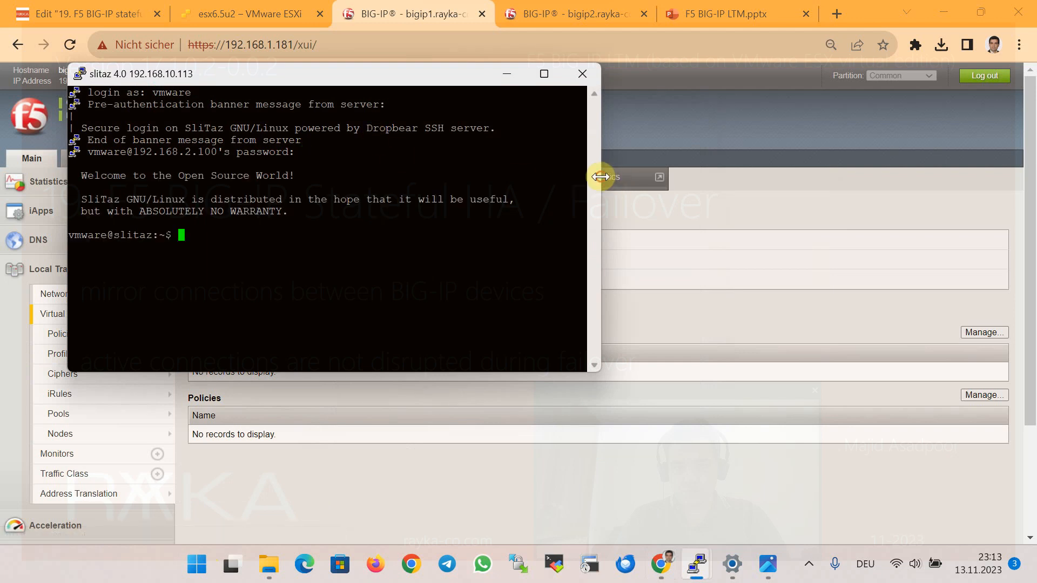
Run ip a and highlight the server address 192.168.10.113 and the 192.168.2.100 address.
{"action": "left_click_drag", "start_coordinate": [601, 176], "coordinate": [808, 172]}
{"action": "left_click_drag", "start_coordinate": [570, 81], "coordinate": [657, 122]}
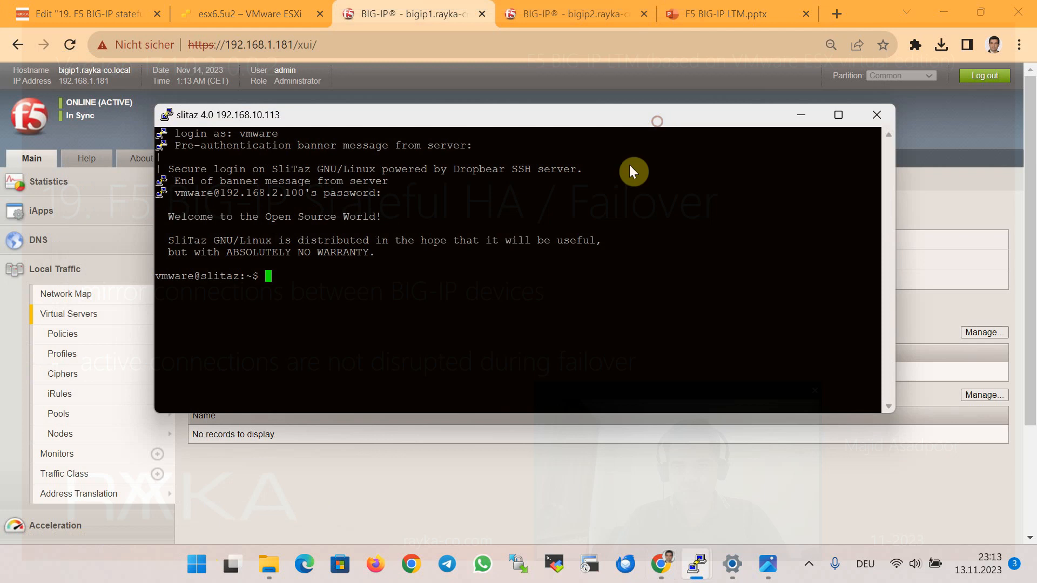
{"action": "key", "text": "Return"}
{"action": "type", "text": "ip a"}
{"action": "key", "text": "Return"}
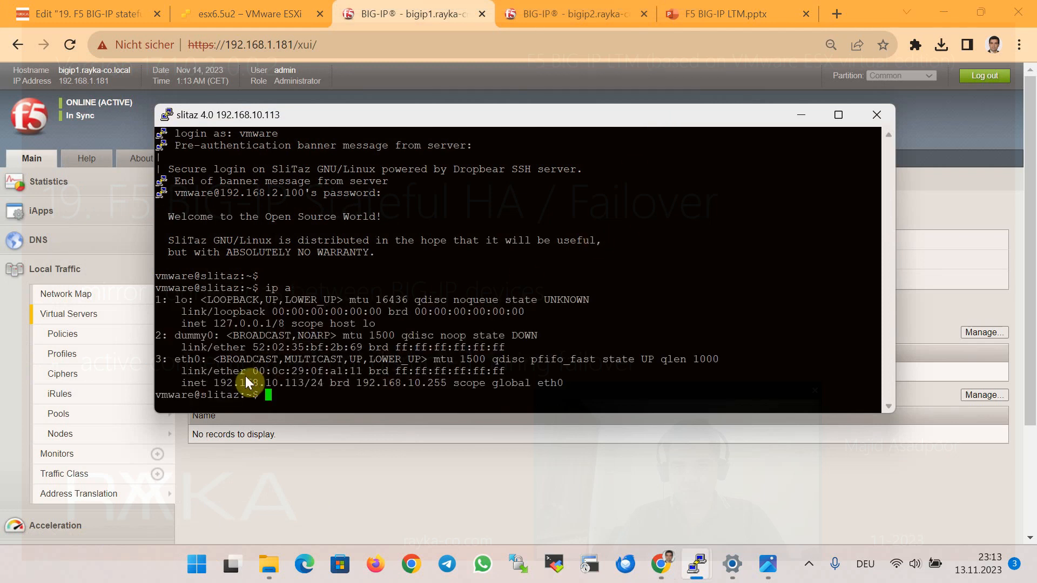
{"action": "left_click_drag", "start_coordinate": [286, 376], "coordinate": [295, 376]}
{"action": "left_click_drag", "start_coordinate": [219, 193], "coordinate": [300, 188]}
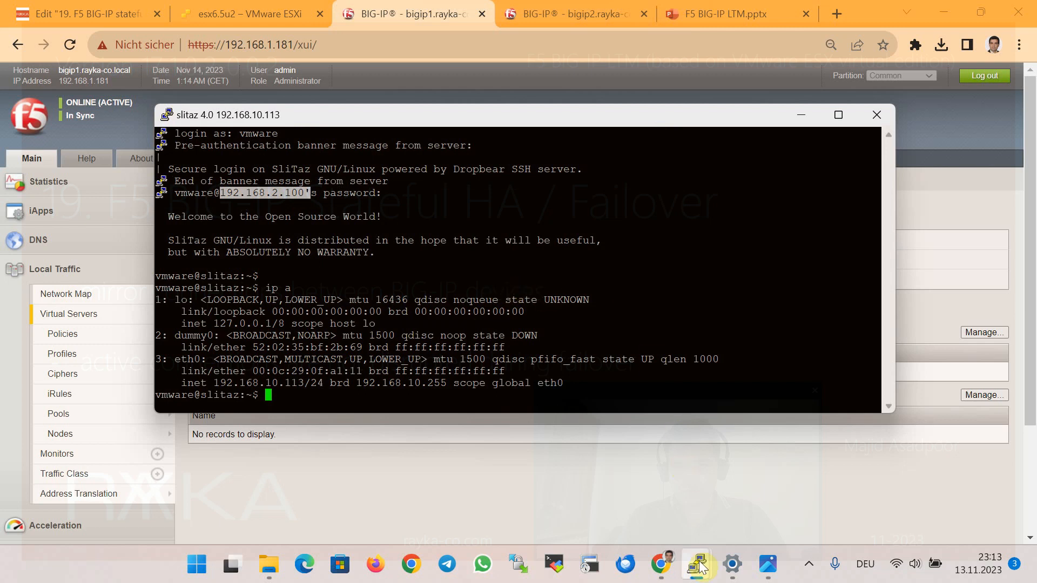
On standby bigip2, run 'show sys connection | grep :22' and confirm with y.
{"action": "mouse_move", "coordinate": [697, 565]}
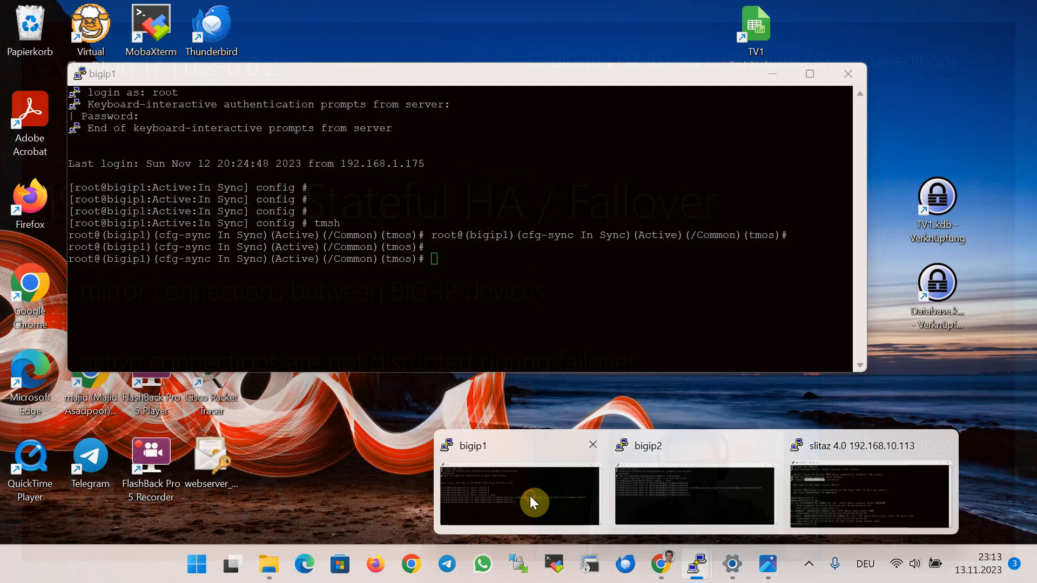
{"action": "left_click", "coordinate": [529, 495]}
{"action": "left_click", "coordinate": [343, 44]}
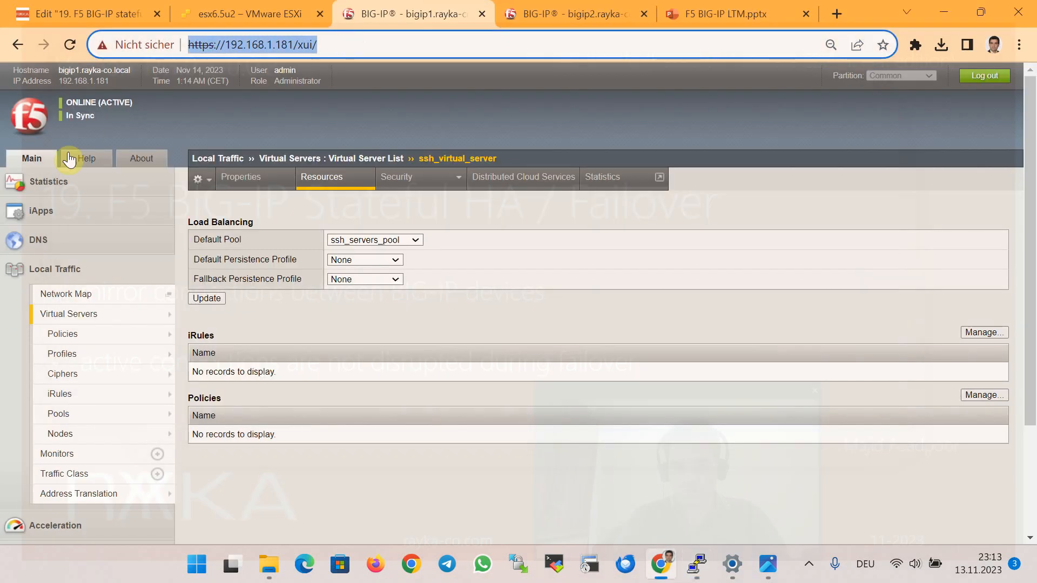
{"action": "mouse_move", "coordinate": [696, 565]}
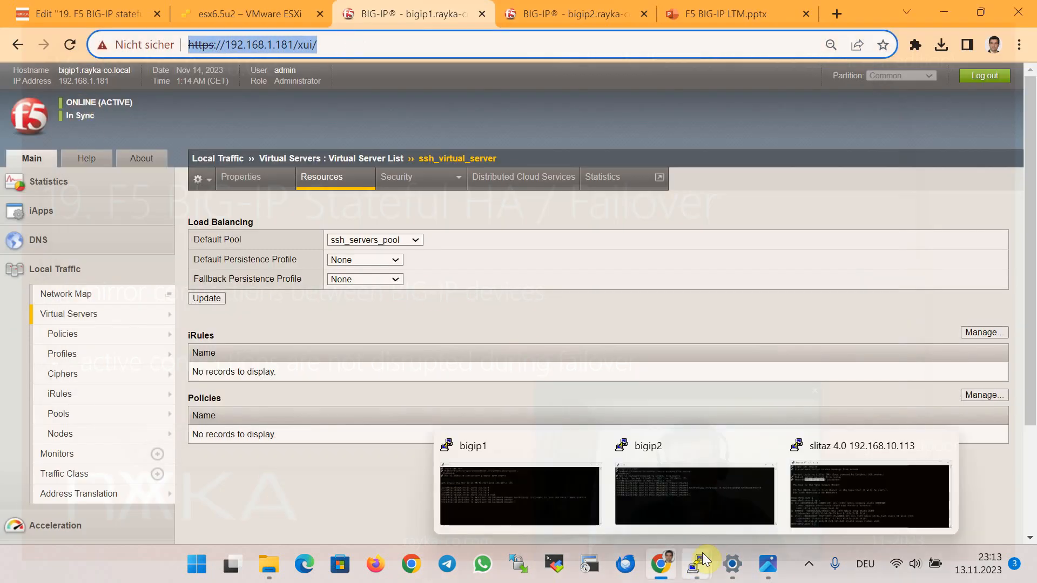
{"action": "left_click", "coordinate": [689, 500]}
{"action": "key", "text": "Return"}
{"action": "key", "text": "Return"}
{"action": "type", "text": "sh"}
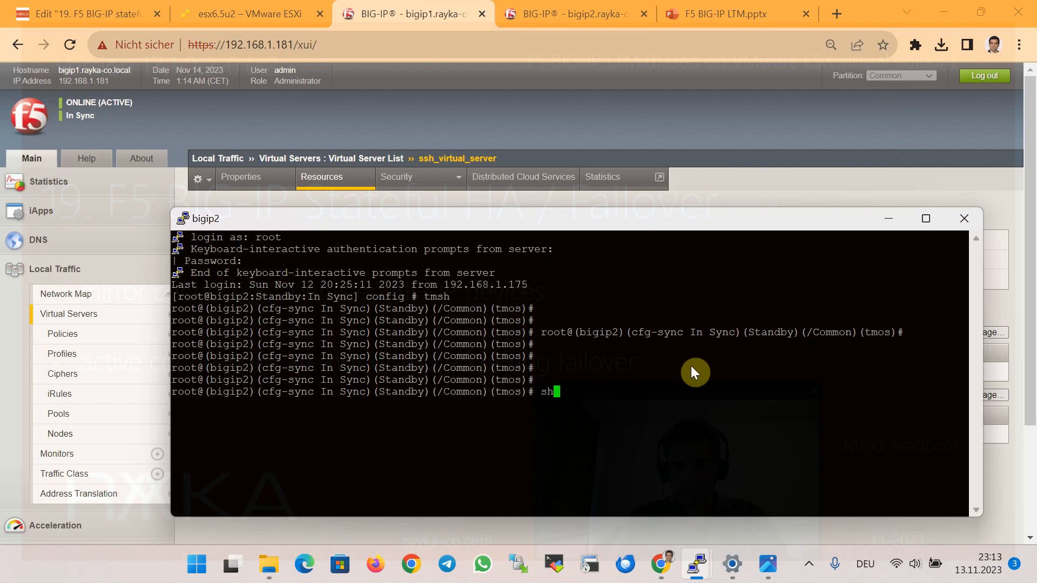
{"action": "type", "text": "ow sys connection | grep"}
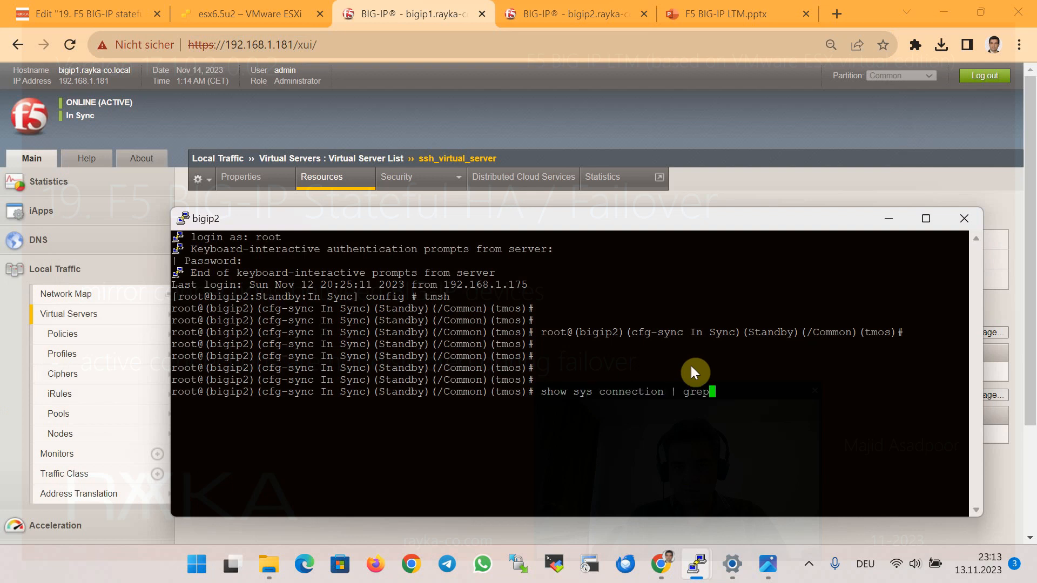
{"action": "type", "text": " :22"}
{"action": "key", "text": "Return"}
{"action": "type", "text": "y"}
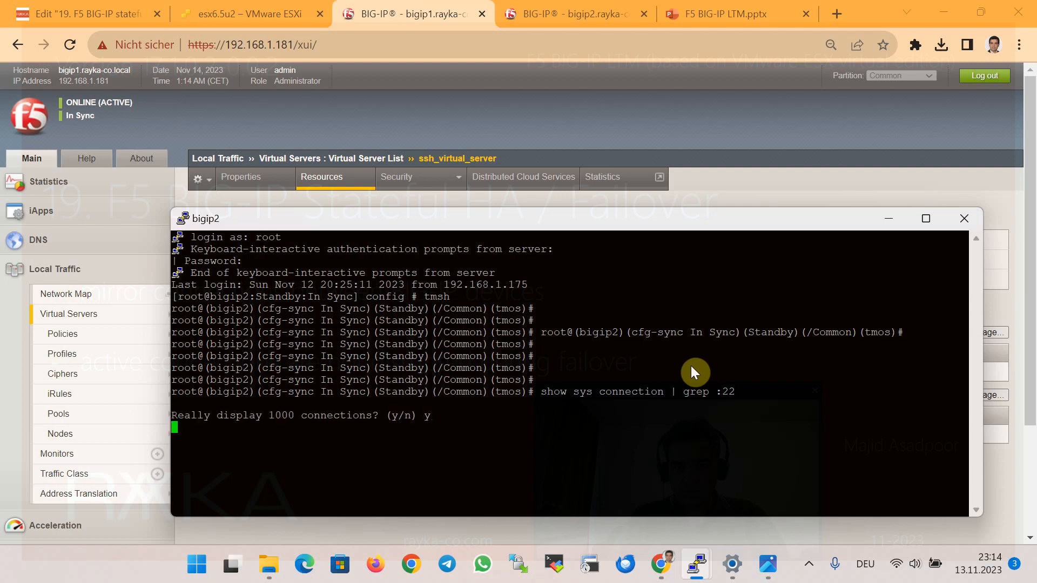
Run 'show sys connection | grep :22' on bigip1 and confirm with y.
{"action": "mouse_move", "coordinate": [696, 558]}
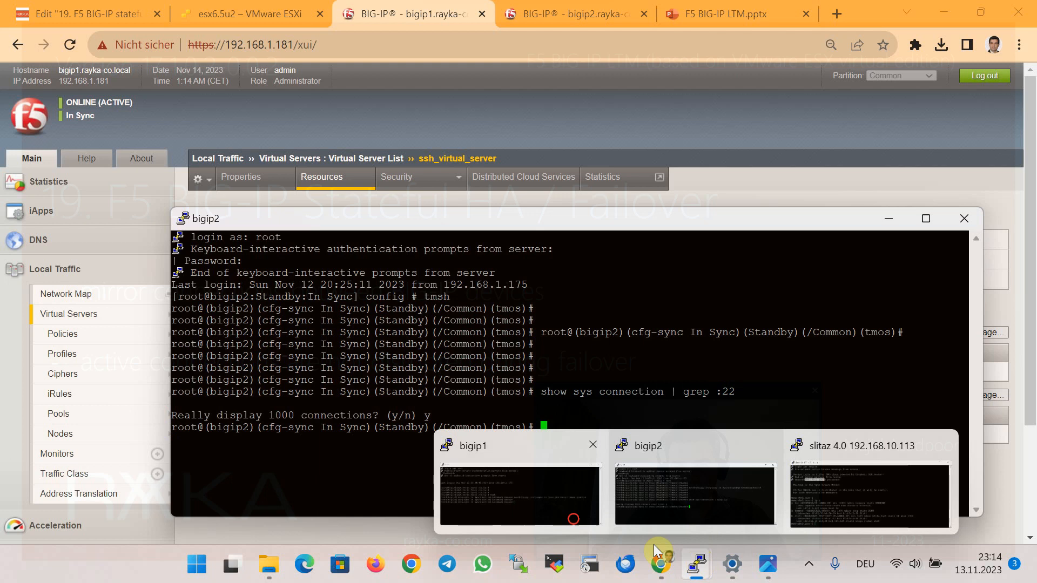
{"action": "left_click", "coordinate": [568, 510]}
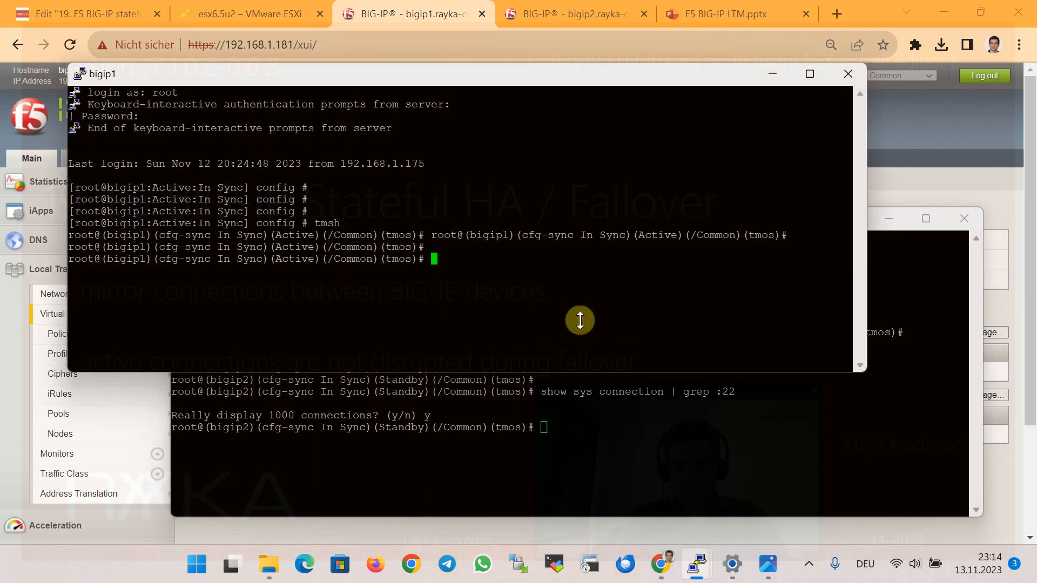
{"action": "type", "text": "show "}
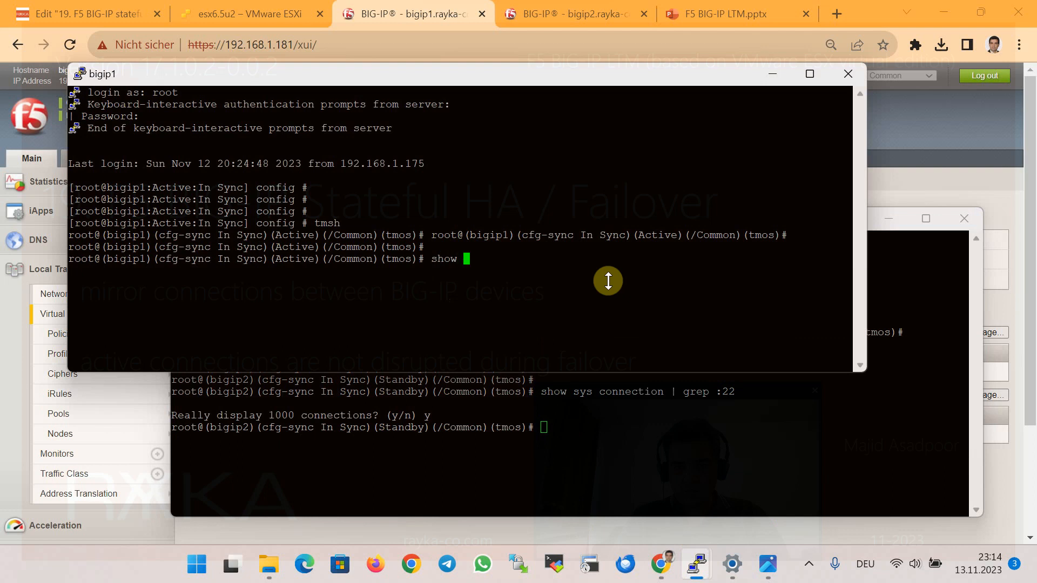
{"action": "type", "text": "sys connection | grep :22"}
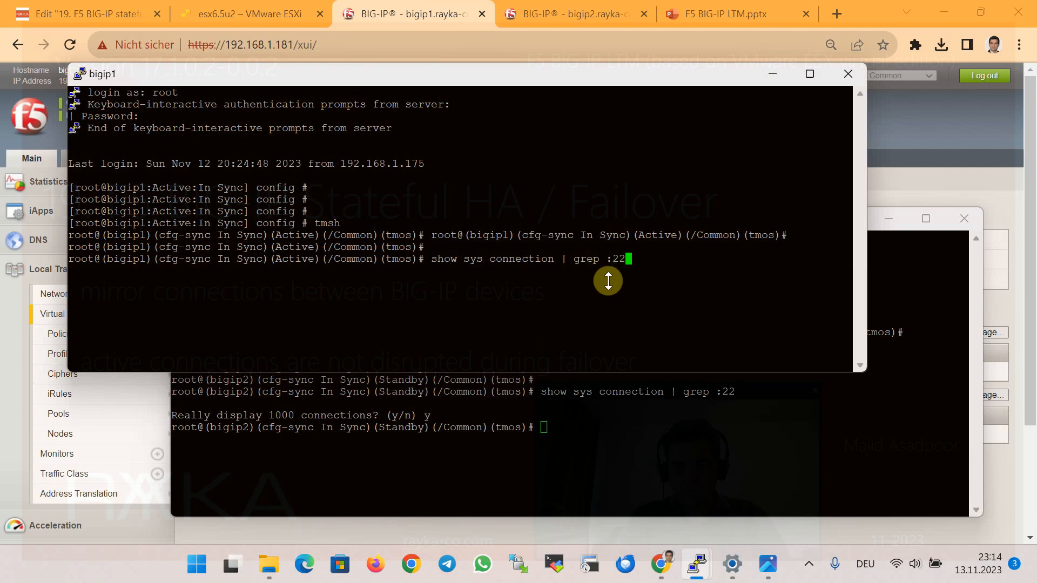
{"action": "key", "text": "Return"}
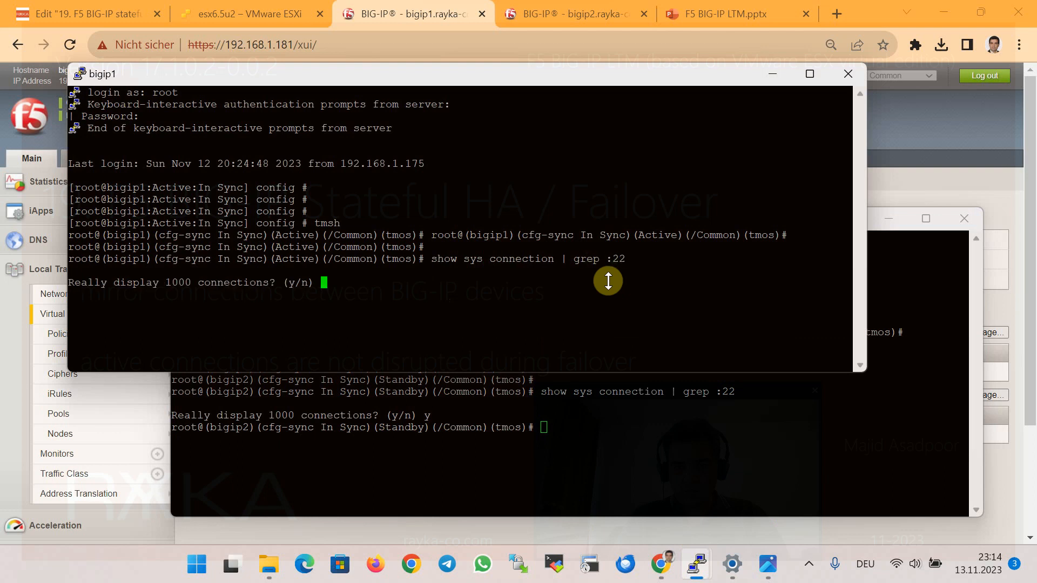
{"action": "type", "text": "y"}
{"action": "key", "text": "Return"}
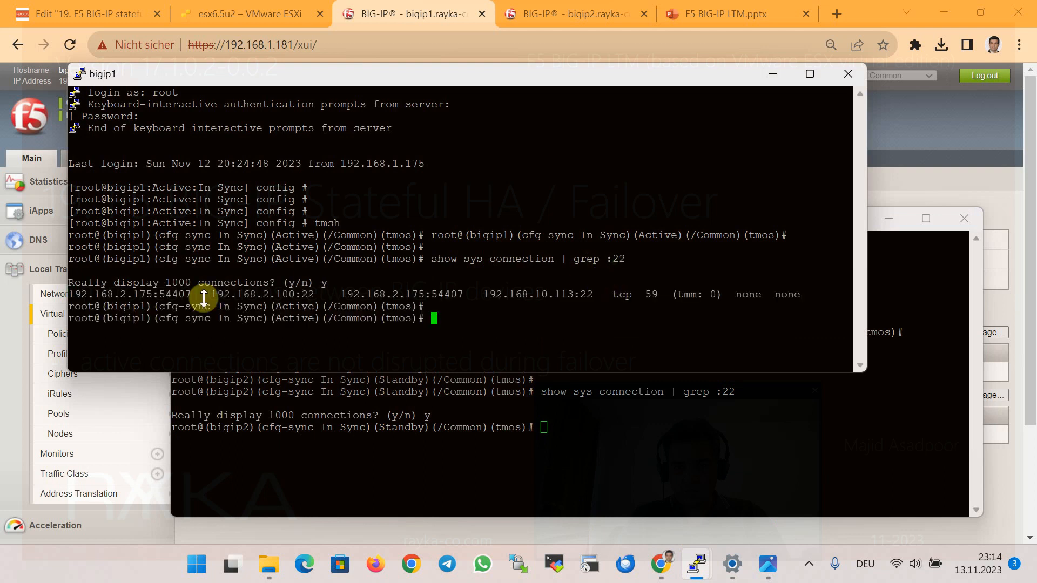
Highlight the client address, virtual server 192.168.2.100:22 and pool member 192.168.10.113 in bigip1's output.
{"action": "left_click_drag", "start_coordinate": [120, 297], "coordinate": [153, 296]}
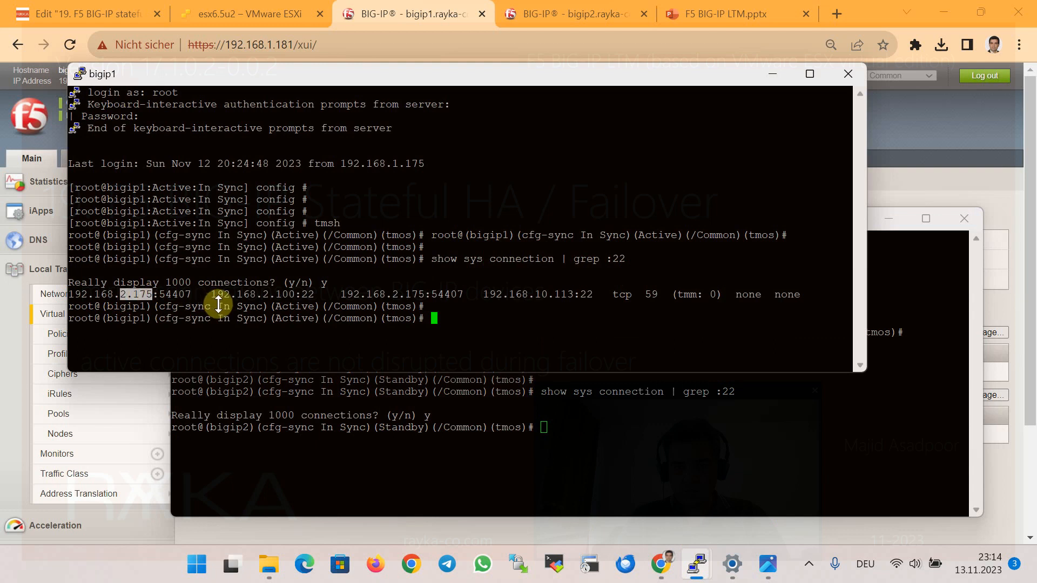
{"action": "left_click_drag", "start_coordinate": [256, 296], "coordinate": [282, 296]}
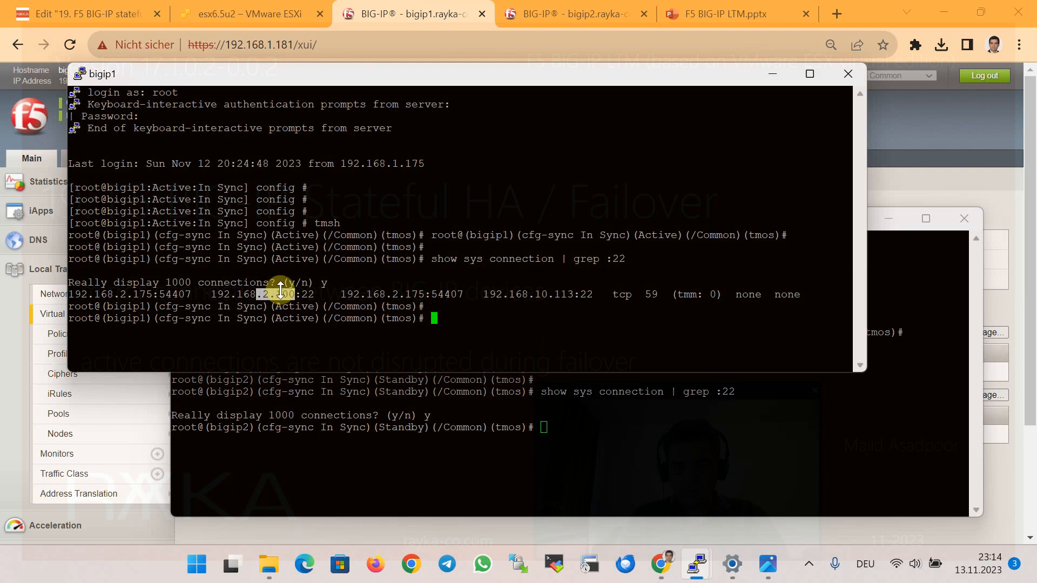
{"action": "left_click_drag", "start_coordinate": [296, 294], "coordinate": [309, 294]}
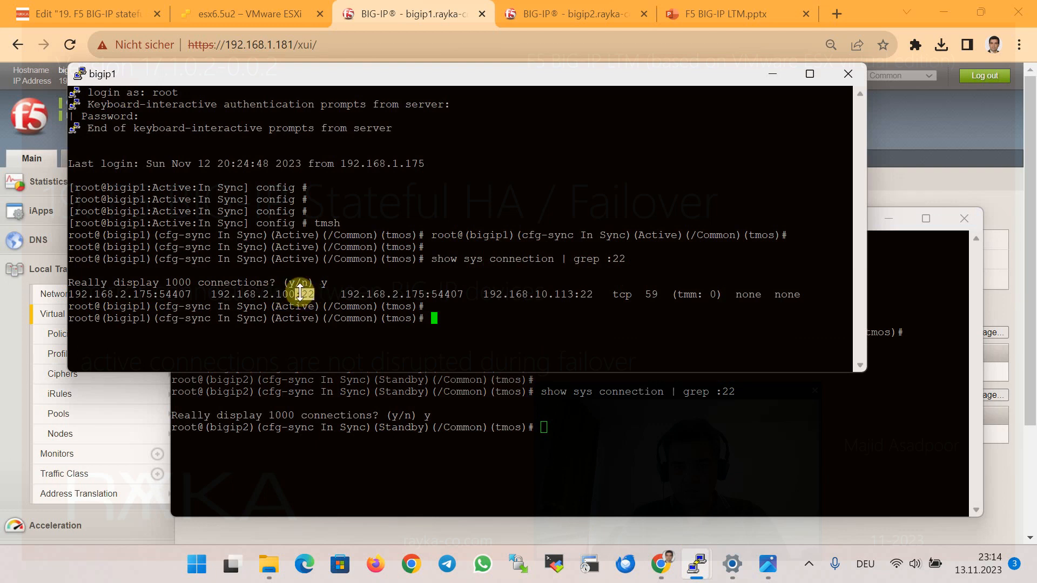
{"action": "left_click_drag", "start_coordinate": [502, 294], "coordinate": [571, 296]}
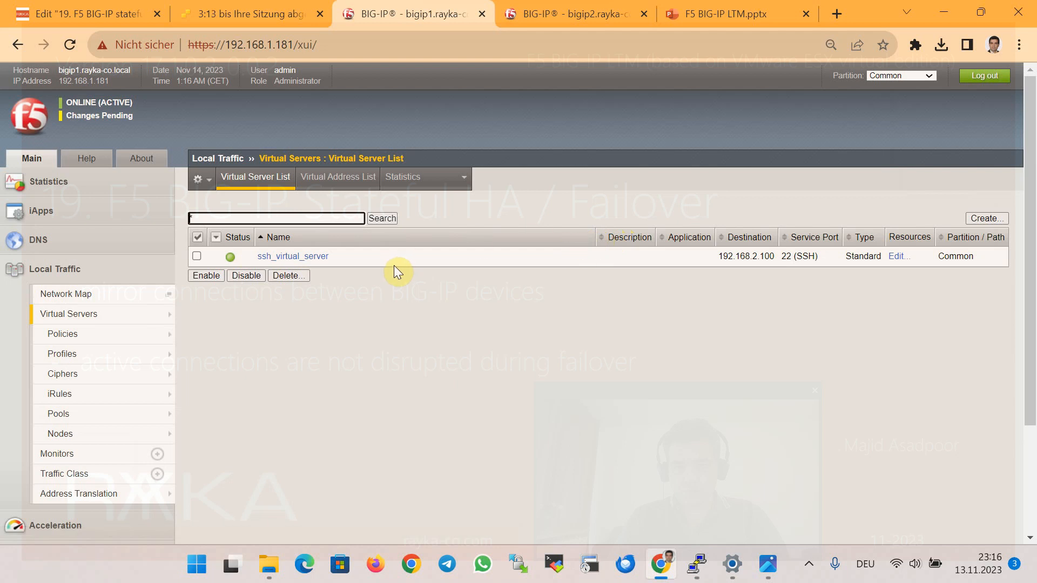
Open ssh_virtual_server and switch its Configuration view to Advanced.
{"action": "left_click", "coordinate": [322, 257]}
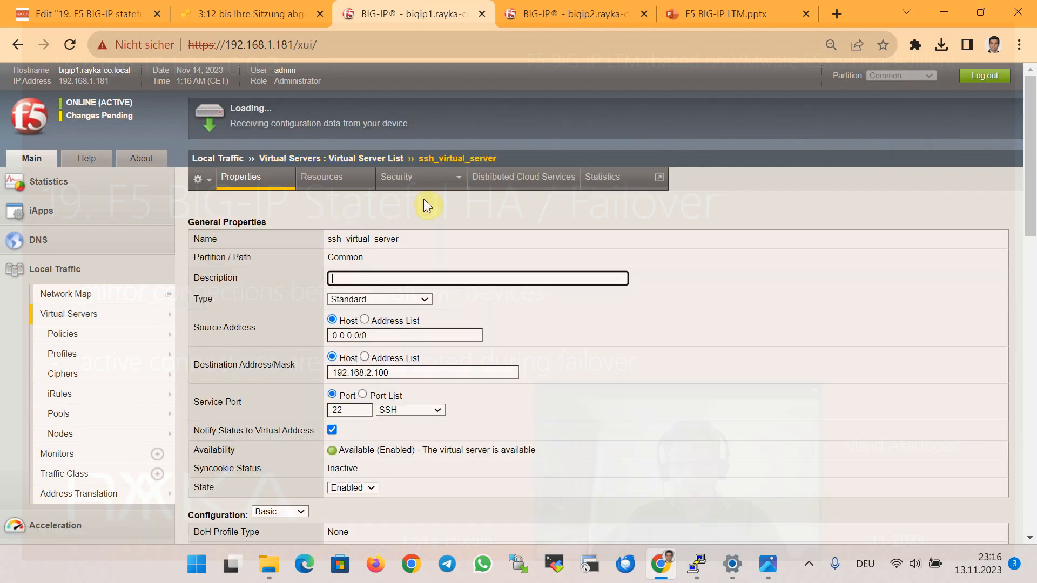
{"action": "scroll", "coordinate": [540, 270], "scroll_direction": "down", "scroll_amount": 15}
{"action": "scroll", "coordinate": [559, 289], "scroll_direction": "down", "scroll_amount": 1}
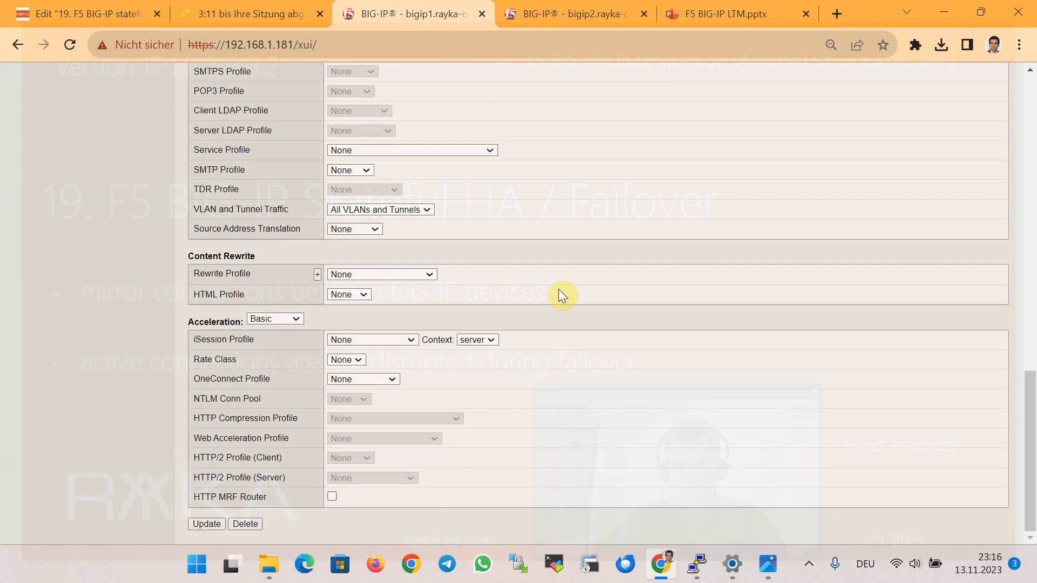
{"action": "scroll", "coordinate": [556, 281], "scroll_direction": "up", "scroll_amount": 12}
{"action": "scroll", "coordinate": [556, 275], "scroll_direction": "up", "scroll_amount": 3}
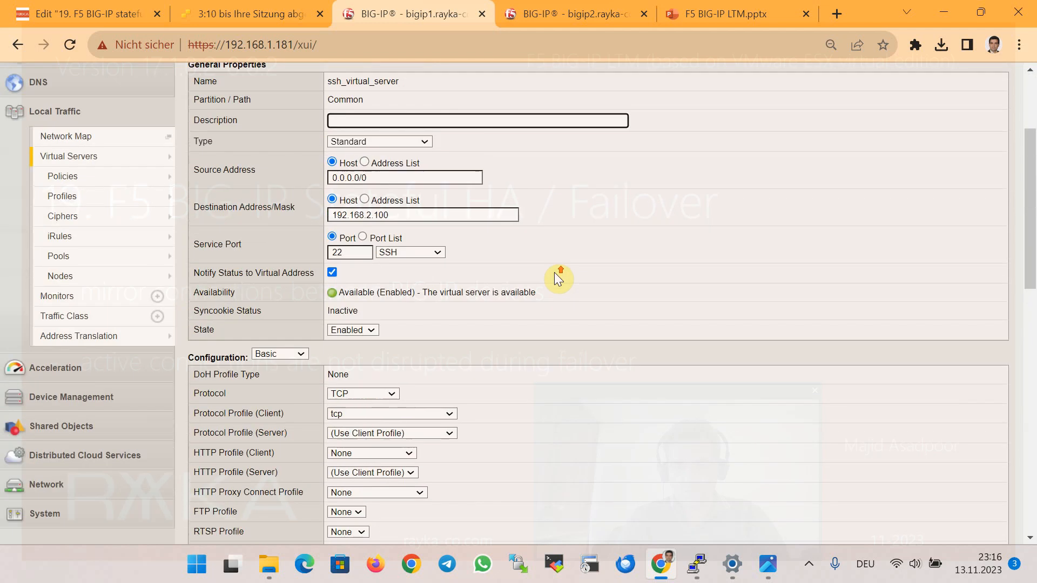
{"action": "scroll", "coordinate": [283, 294], "scroll_direction": "down", "scroll_amount": 3}
{"action": "left_click", "coordinate": [283, 189]}
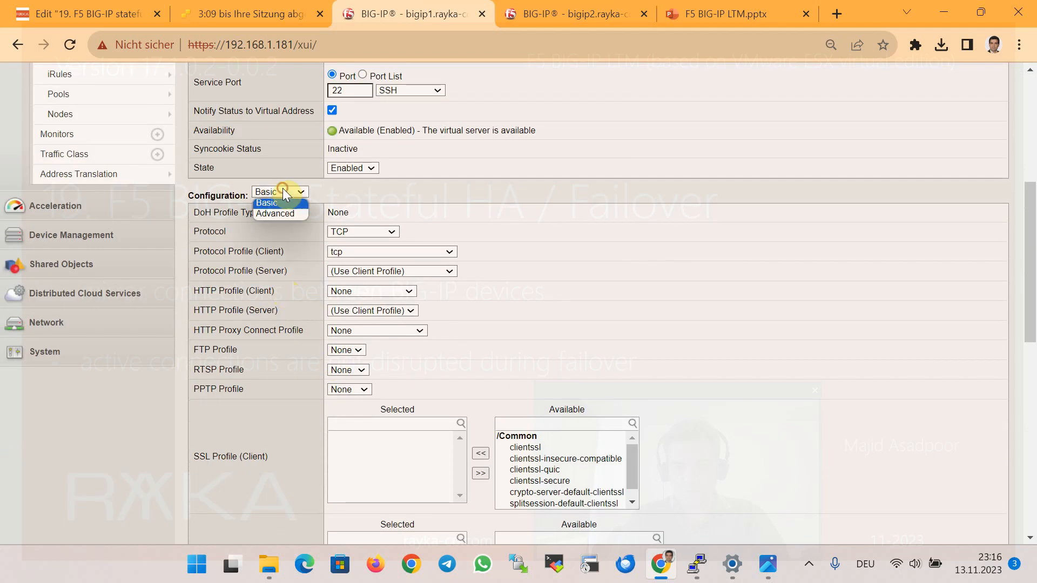
{"action": "left_click", "coordinate": [286, 208]}
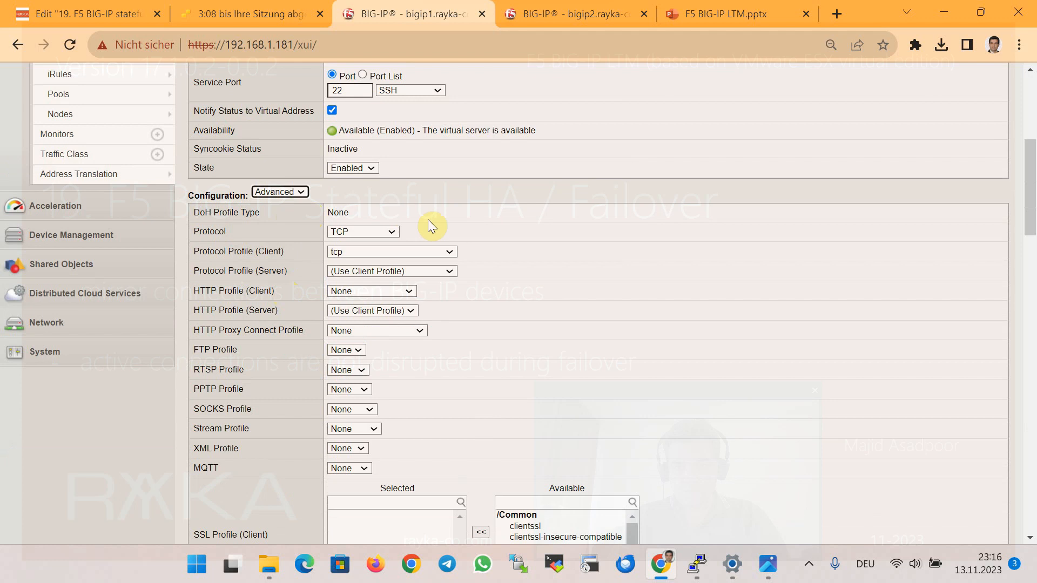
Find 'mirro' on the page, enable Connection Mirroring and save with Update.
{"action": "scroll", "coordinate": [605, 251], "scroll_direction": "down", "scroll_amount": 3}
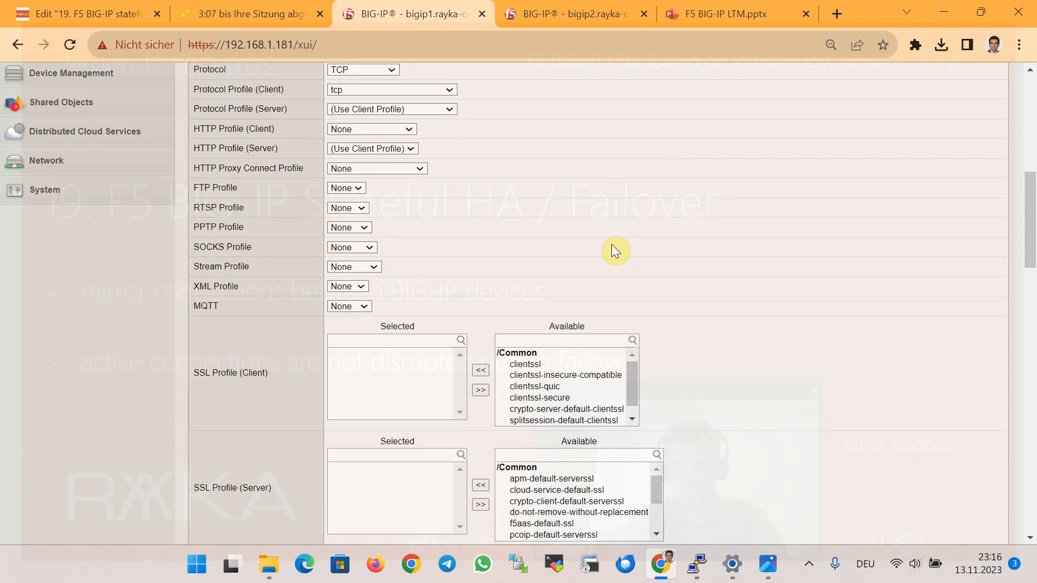
{"action": "scroll", "coordinate": [614, 240], "scroll_direction": "down", "scroll_amount": 7}
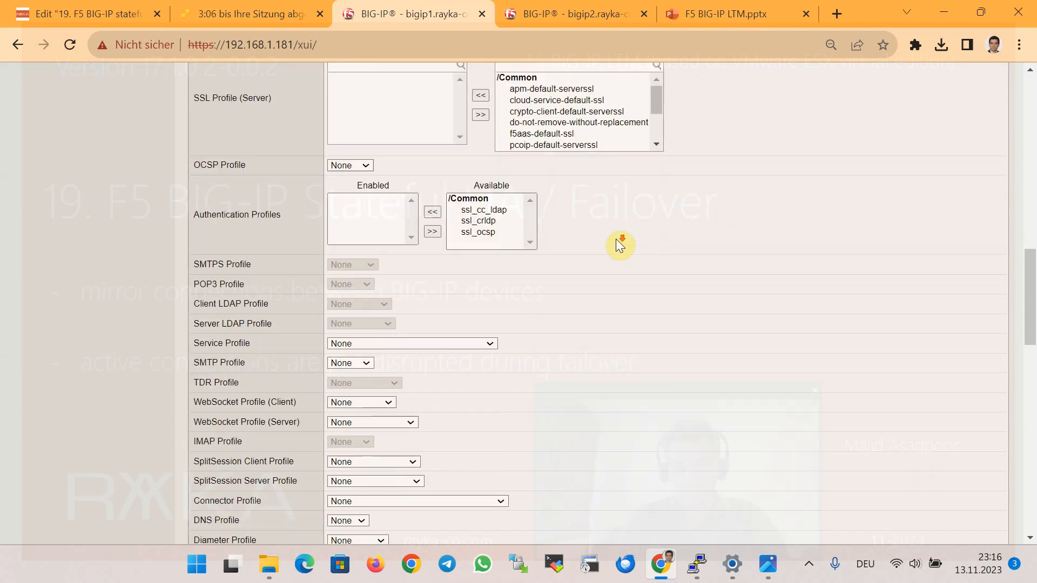
{"action": "key", "text": "ctrl+f"}
{"action": "type", "text": "mirro"}
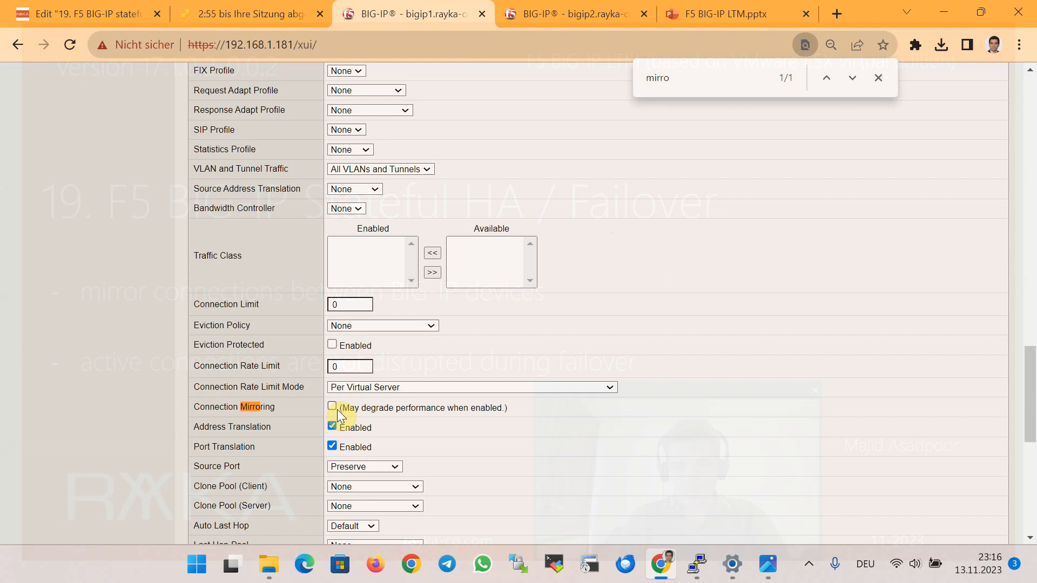
{"action": "left_click", "coordinate": [333, 407]}
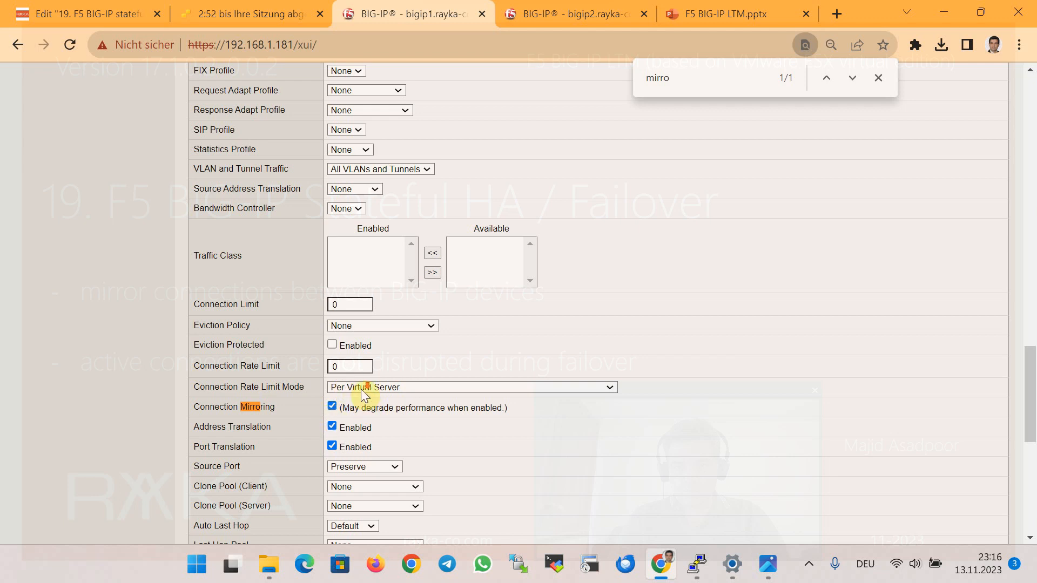
{"action": "scroll", "coordinate": [365, 406], "scroll_direction": "down", "scroll_amount": 8}
{"action": "left_click", "coordinate": [206, 524]}
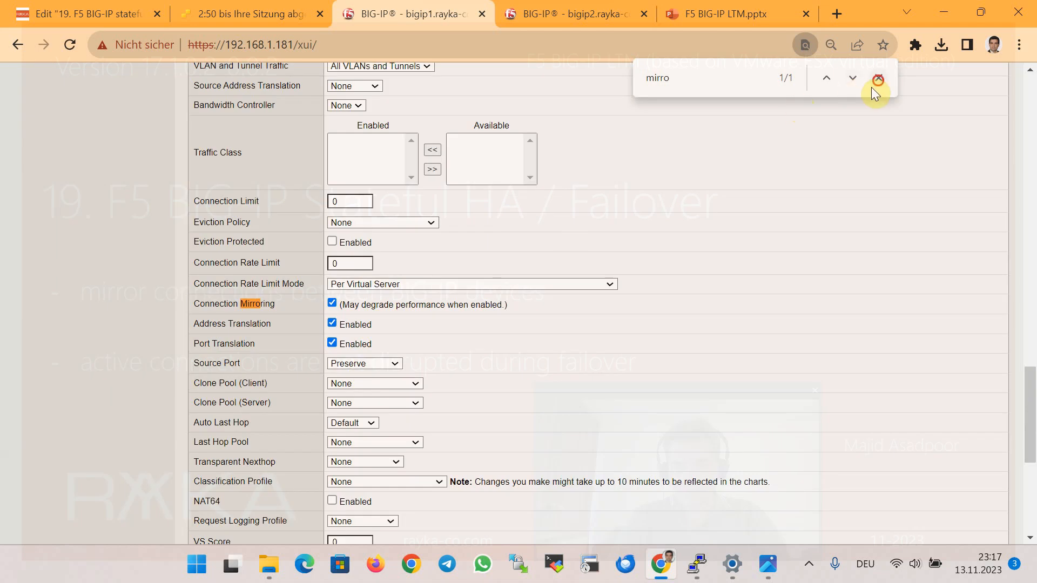
Go to the Changes Pending sync overview.
{"action": "left_click", "coordinate": [876, 81]}
{"action": "scroll", "coordinate": [513, 259], "scroll_direction": "up", "scroll_amount": 15}
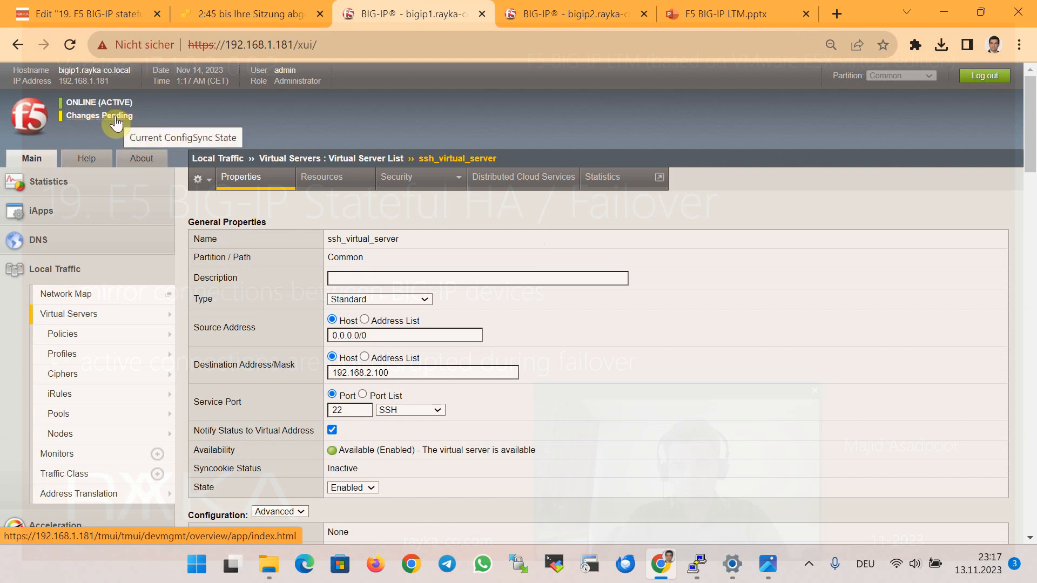
{"action": "left_click", "coordinate": [115, 123]}
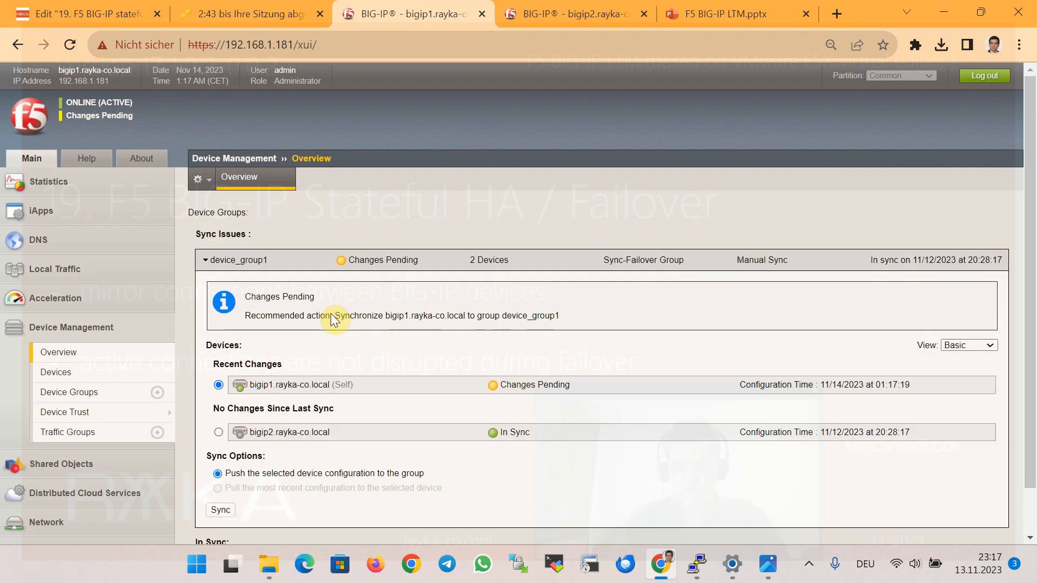
Sync bigip1's configuration to device_group1 so both devices share the new configuration time.
{"action": "scroll", "coordinate": [245, 347], "scroll_direction": "down", "scroll_amount": 1}
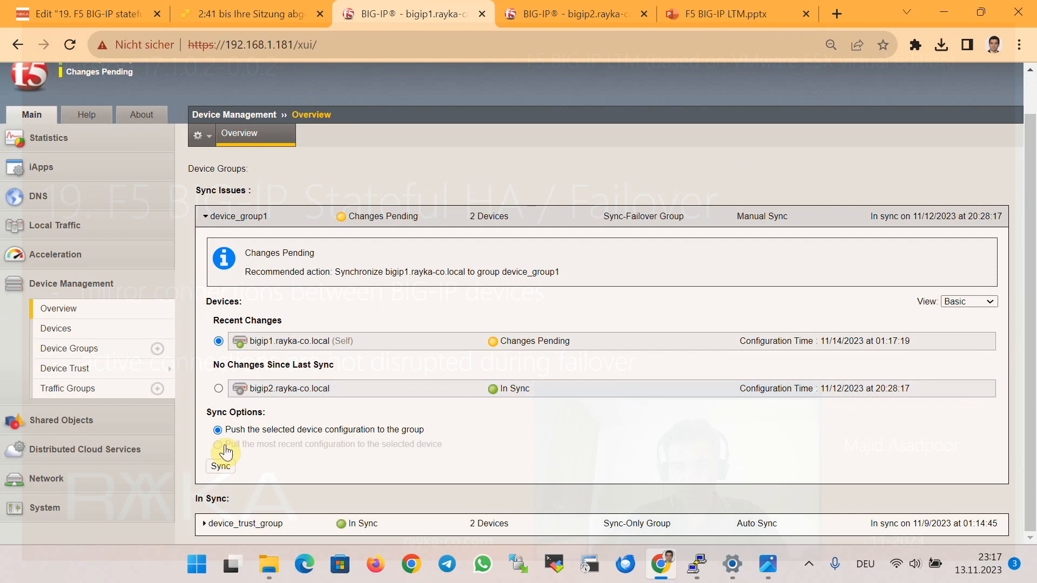
{"action": "left_click", "coordinate": [220, 467]}
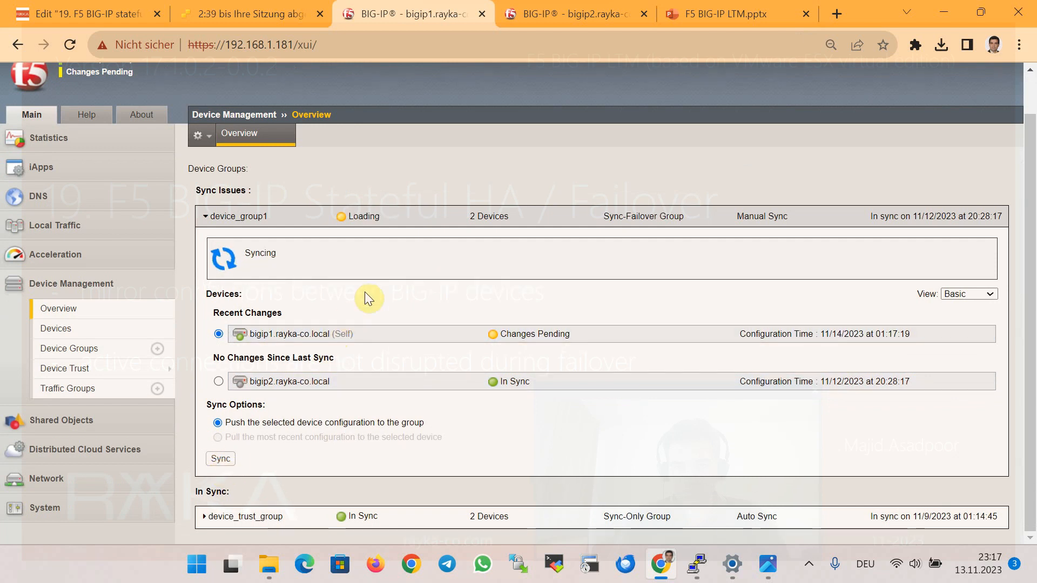
{"action": "scroll", "coordinate": [551, 136], "scroll_direction": "up", "scroll_amount": 1}
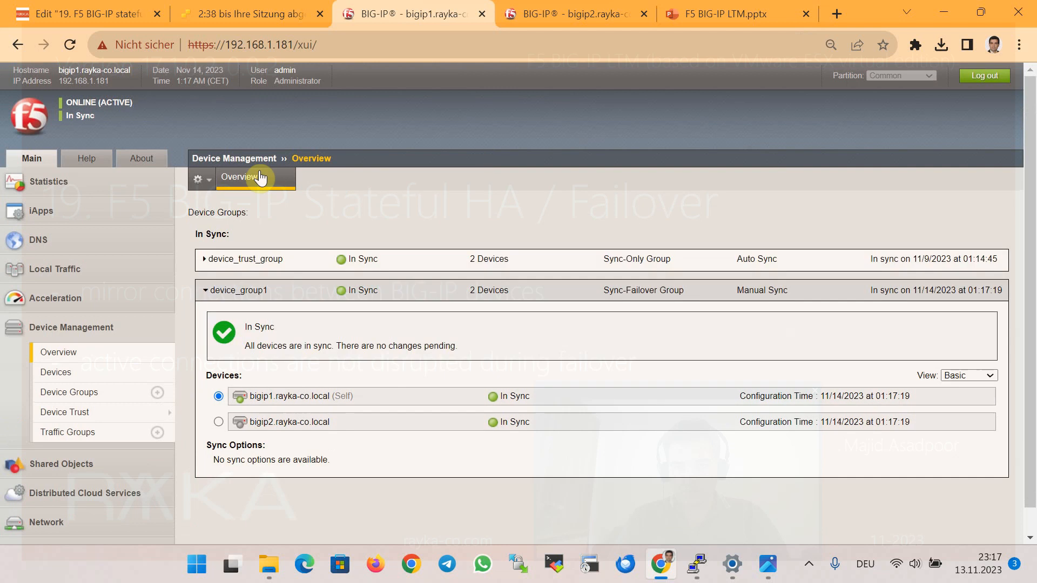
On the reloaded bigip2 tab, open ssh_virtual_server from Local Traffic's virtual server list.
{"action": "left_click", "coordinate": [540, 14]}
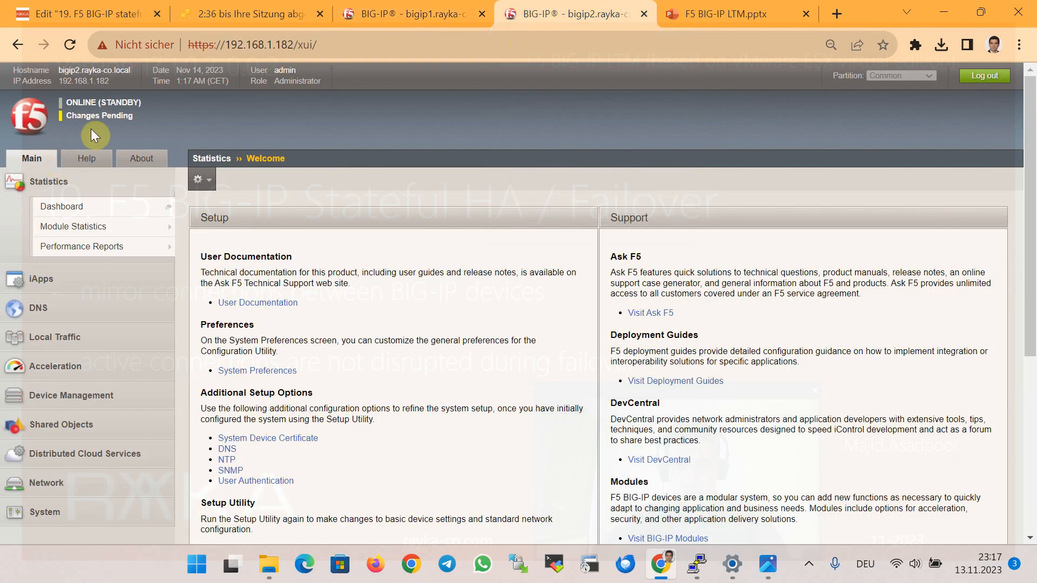
{"action": "left_click", "coordinate": [70, 47]}
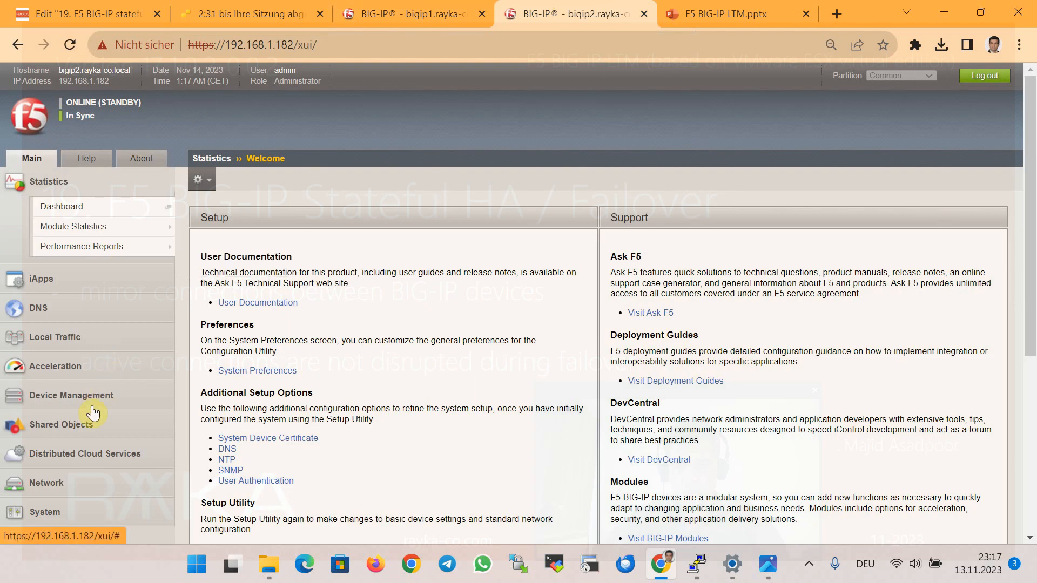
{"action": "left_click", "coordinate": [76, 339]}
{"action": "mouse_move", "coordinate": [81, 354]}
{"action": "left_click", "coordinate": [152, 316]}
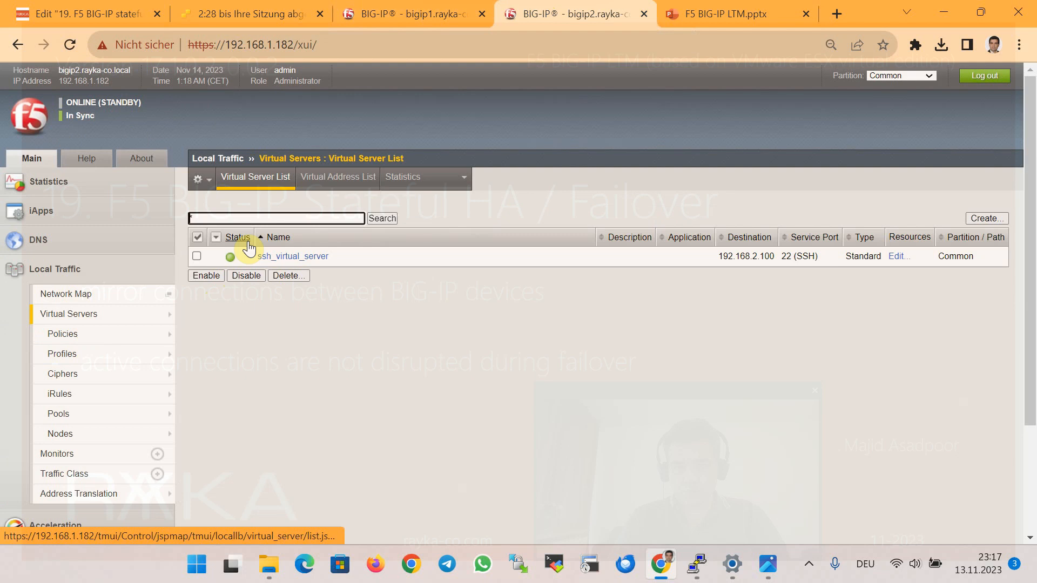
{"action": "left_click", "coordinate": [269, 260]}
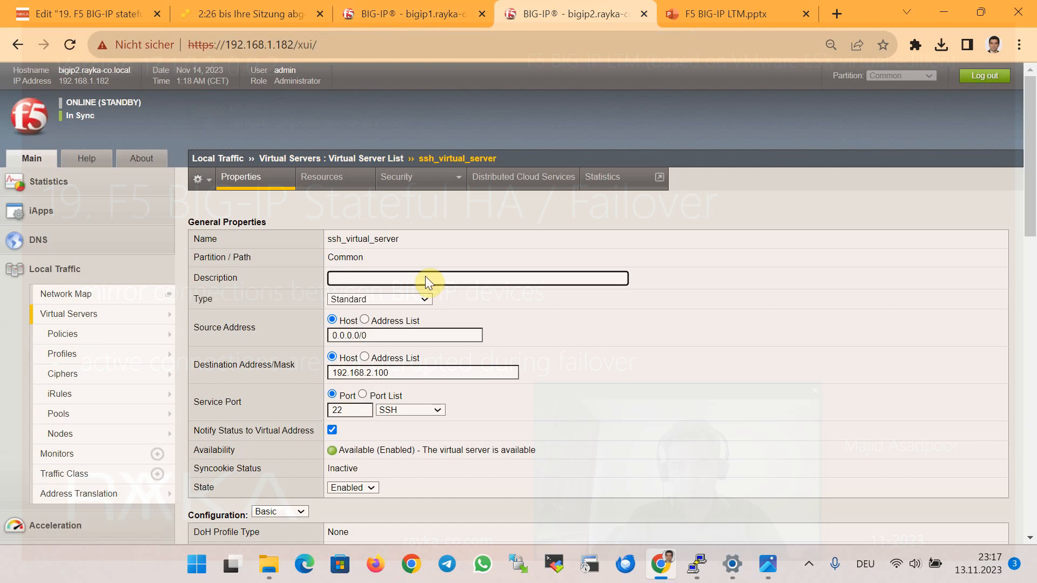
Switch to Advanced configuration and search 'mirr' to confirm Connection Mirroring is enabled on bigip2.
{"action": "scroll", "coordinate": [432, 286], "scroll_direction": "down", "scroll_amount": 3}
{"action": "left_click", "coordinate": [292, 349]}
{"action": "left_click", "coordinate": [285, 371]}
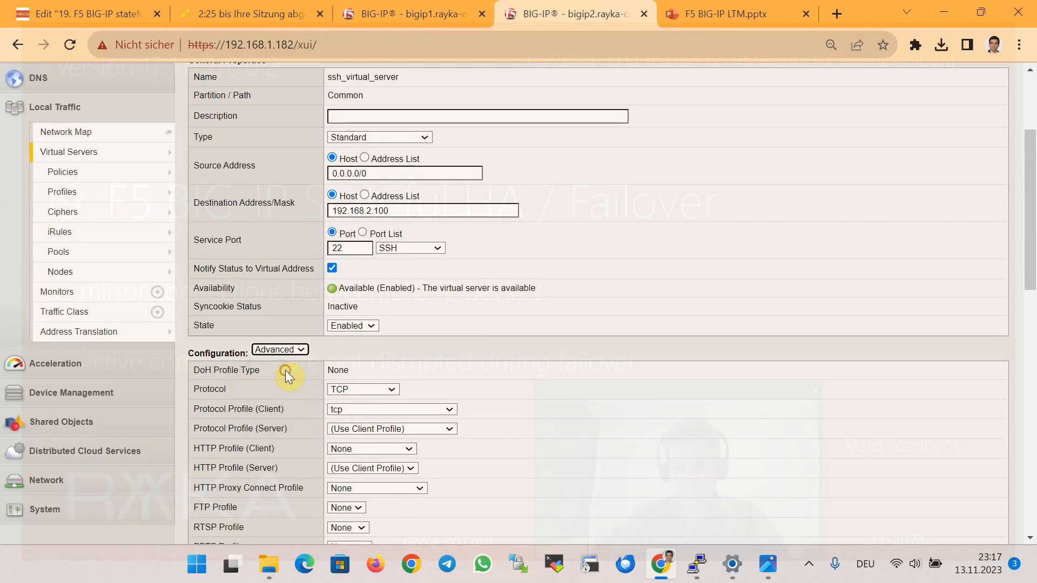
{"action": "key", "text": "ctrl+f"}
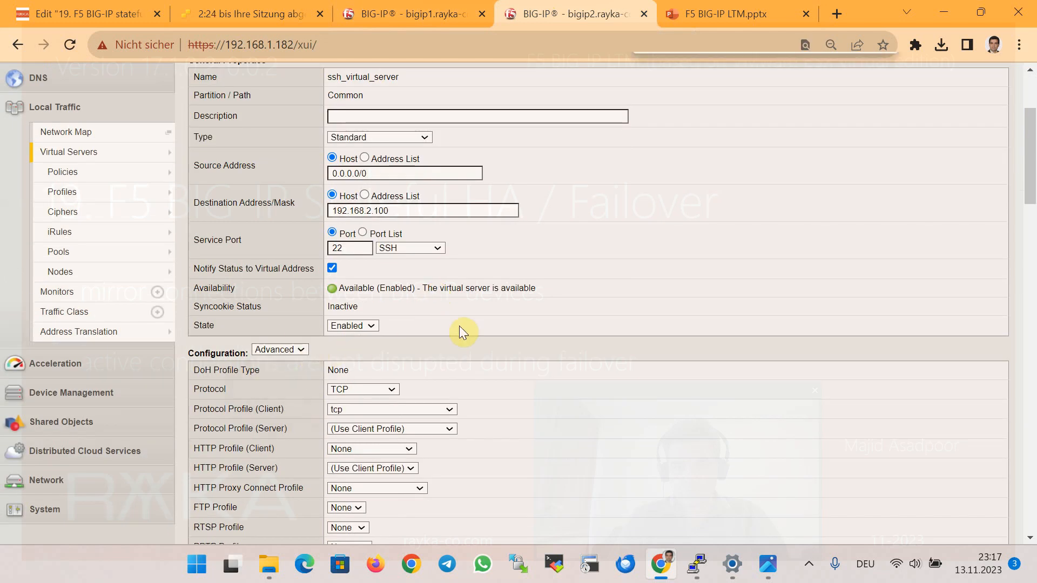
{"action": "type", "text": "mirr"}
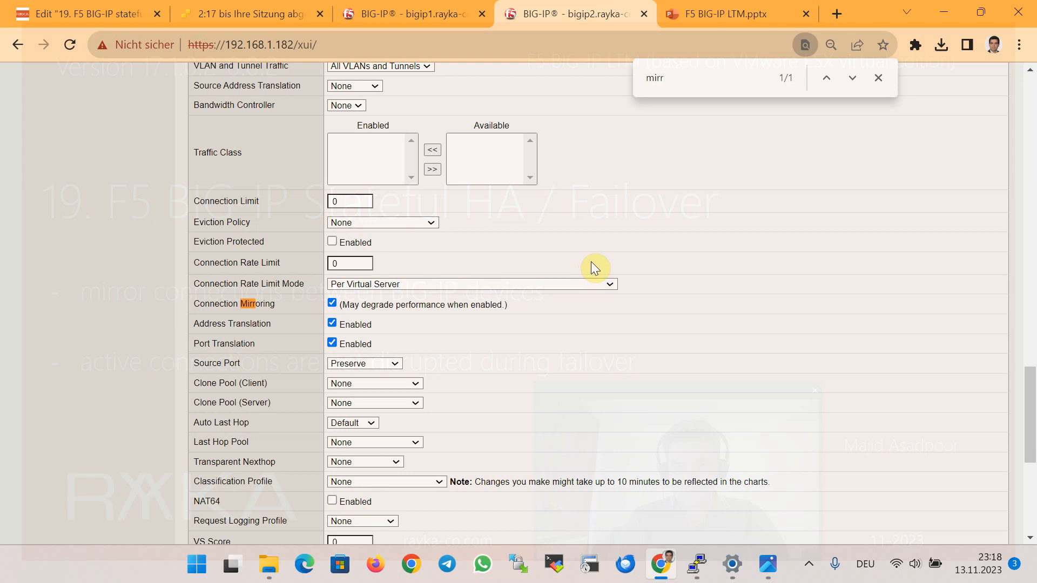
{"action": "scroll", "coordinate": [594, 267], "scroll_direction": "down", "scroll_amount": 2}
Exit the existing SliTaz SSH session.
{"action": "mouse_move", "coordinate": [698, 564]}
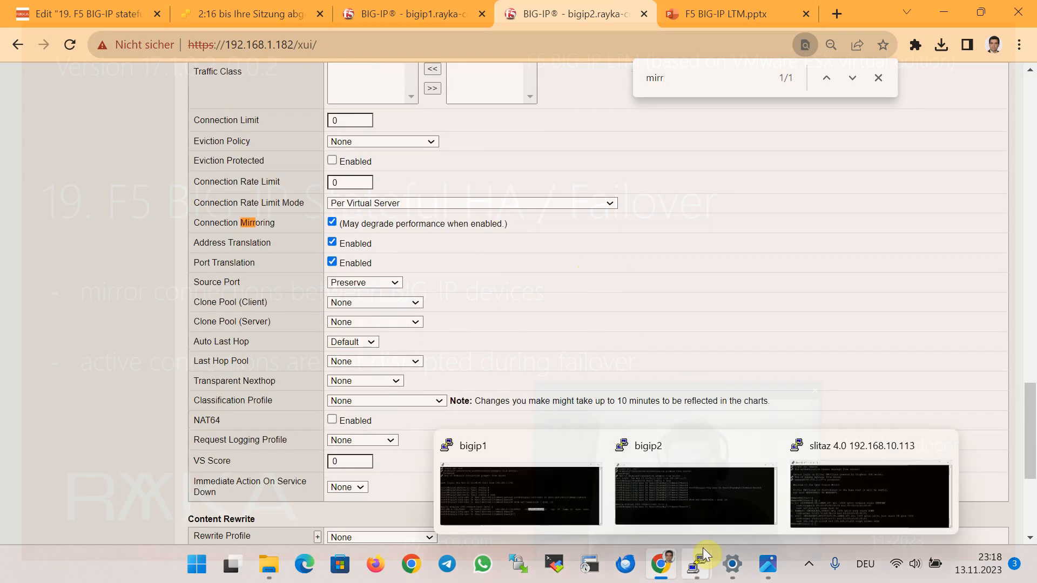
{"action": "left_click", "coordinate": [828, 497]}
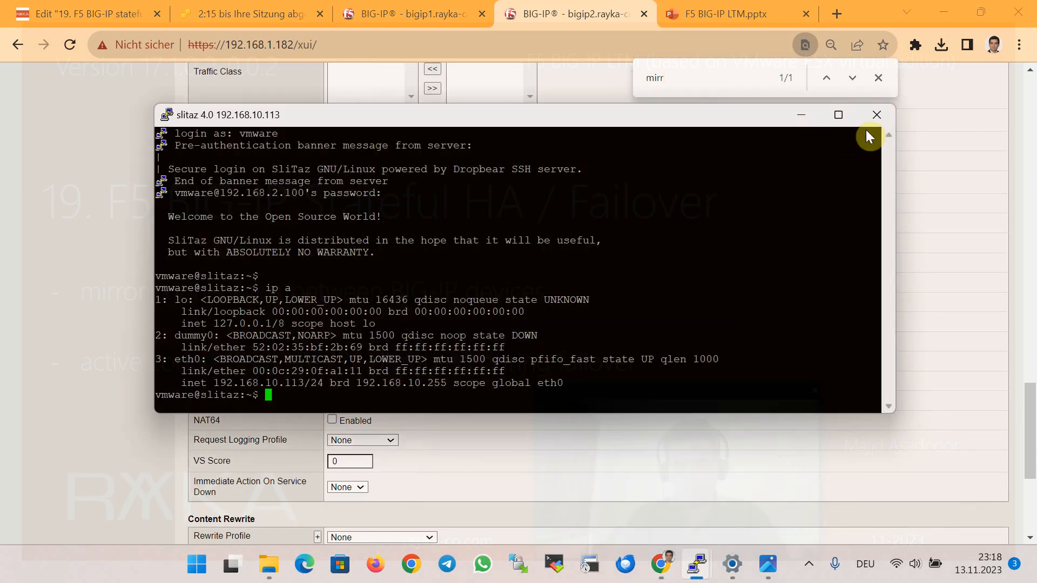
{"action": "type", "text": "exit"}
{"action": "key", "text": "Return"}
Start a new PuTTY SSH session to 192.168.2.100, log in and highlight the virtual server address.
{"action": "left_click", "coordinate": [196, 564]}
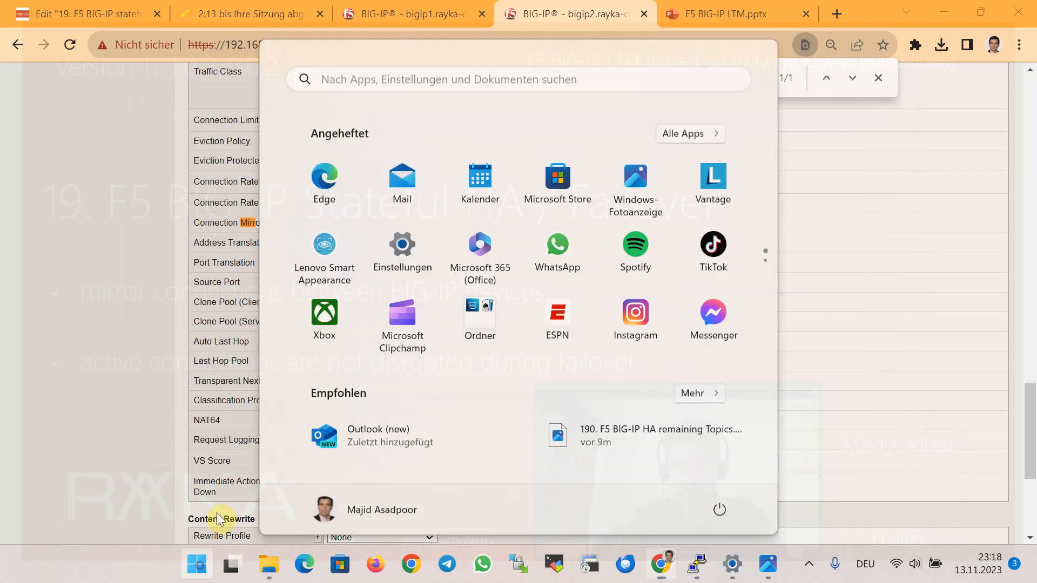
{"action": "type", "text": "putty"}
{"action": "key", "text": "Return"}
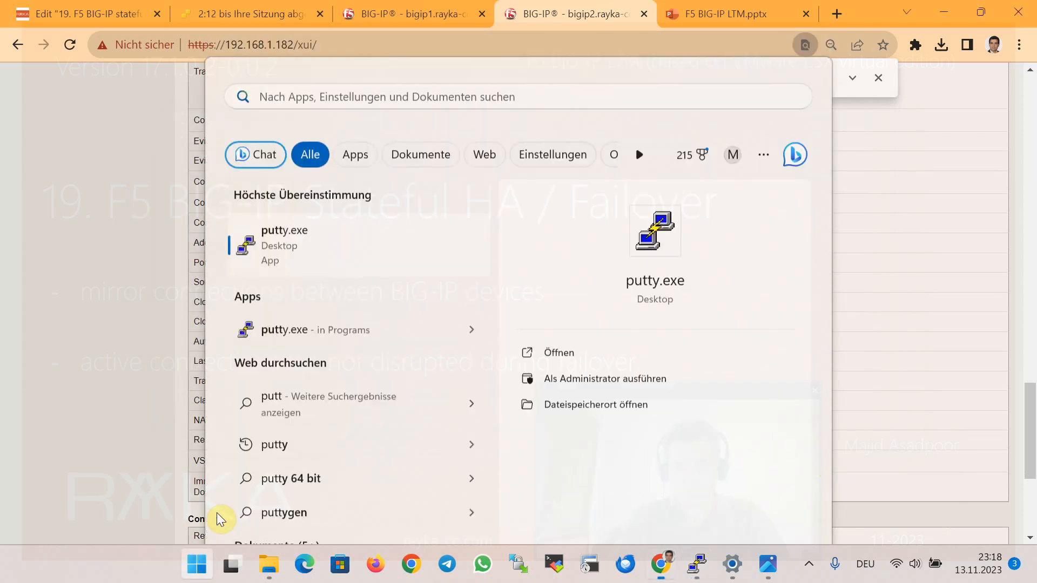
{"action": "type", "text": "192.168.2.100"}
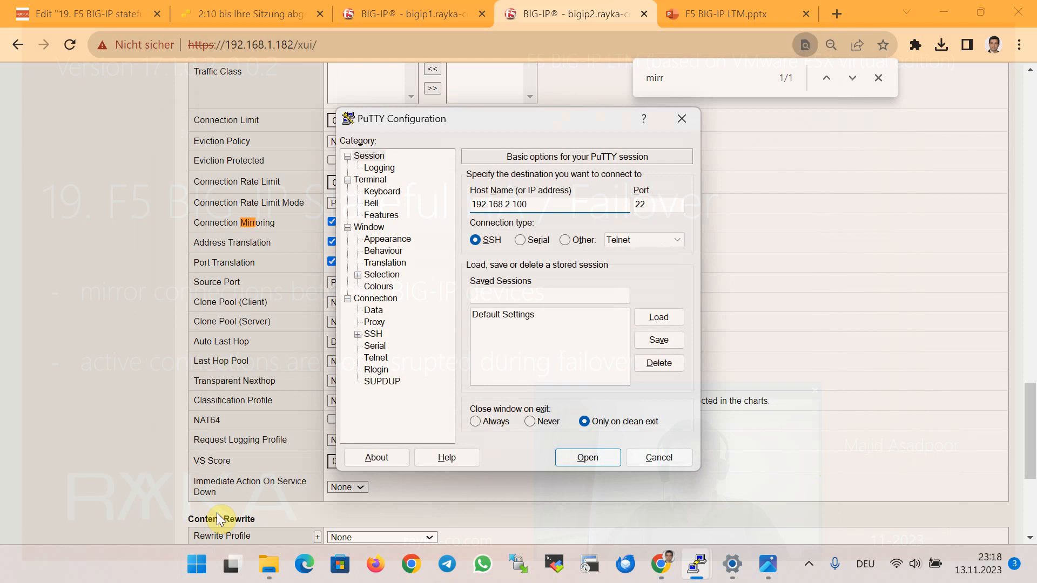
{"action": "key", "text": "Return"}
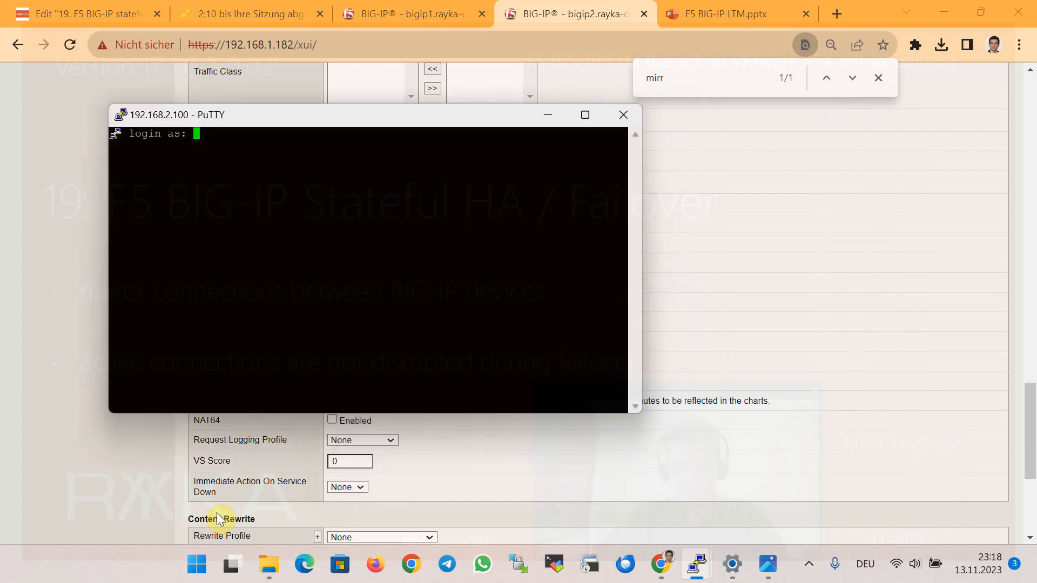
{"action": "type", "text": "vmware"}
{"action": "key", "text": "Return"}
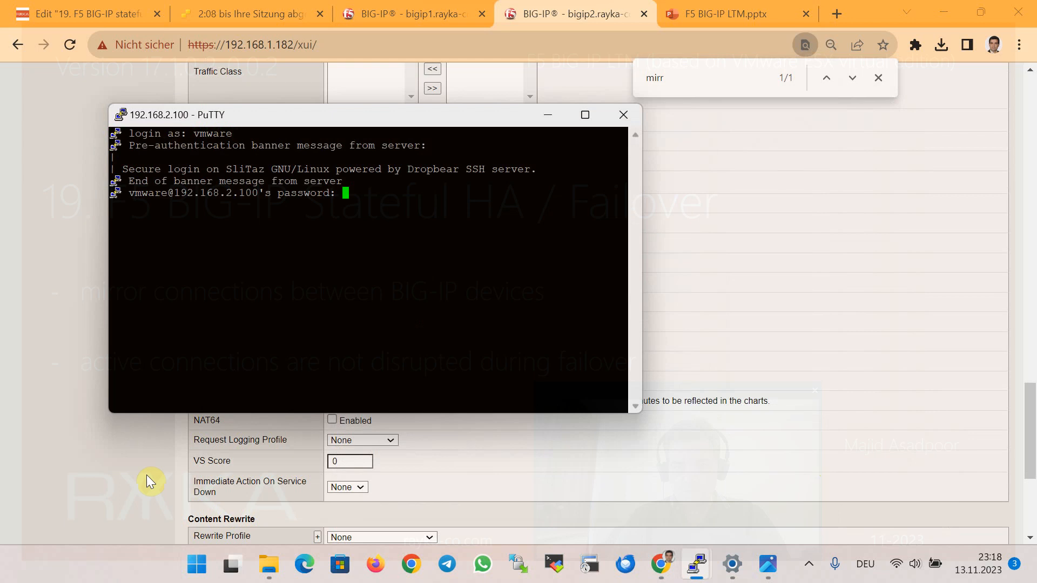
{"action": "key", "text": "Return"}
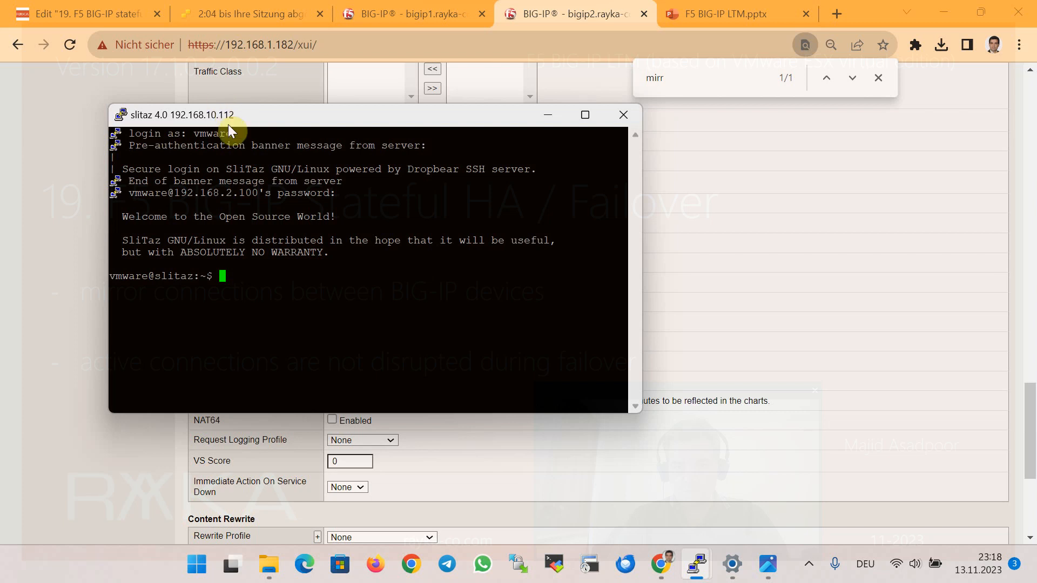
{"action": "left_click_drag", "start_coordinate": [219, 193], "coordinate": [245, 192]}
Rerun the port 22 connection listing on bigip1 and highlight pool member 192.168.10.112.
{"action": "mouse_move", "coordinate": [695, 561]}
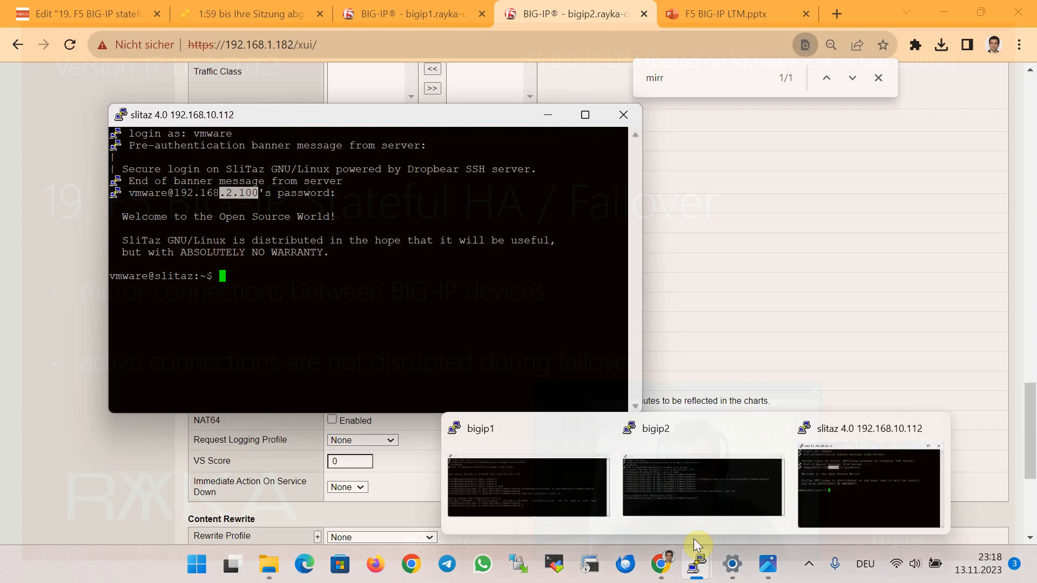
{"action": "left_click", "coordinate": [563, 495]}
{"action": "key", "text": "Return"}
{"action": "key", "text": "Return"}
{"action": "key", "text": "Return"}
{"action": "key", "text": "Up"}
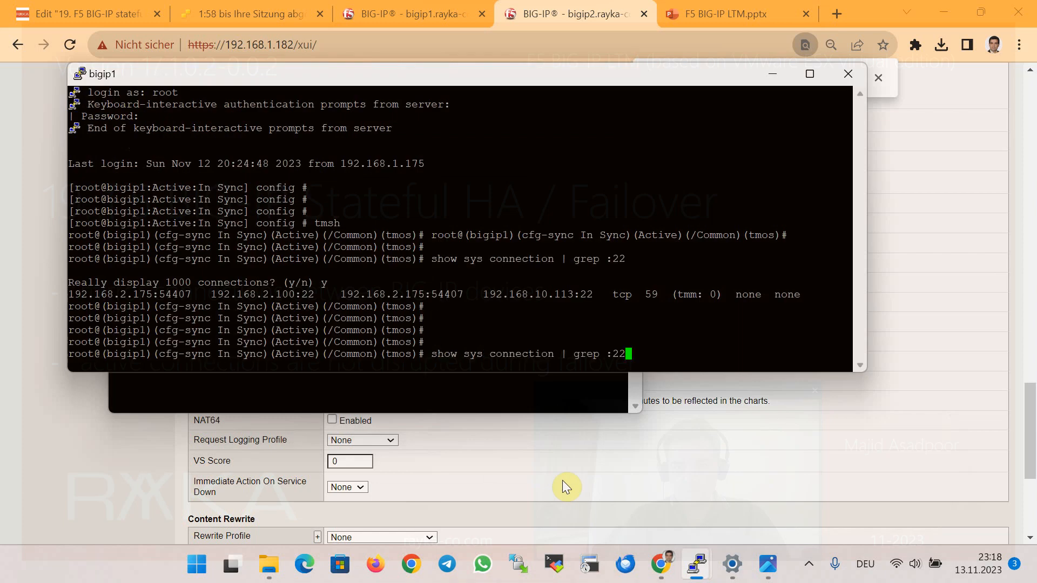
{"action": "key", "text": "Return"}
{"action": "type", "text": "y"}
{"action": "key", "text": "Return"}
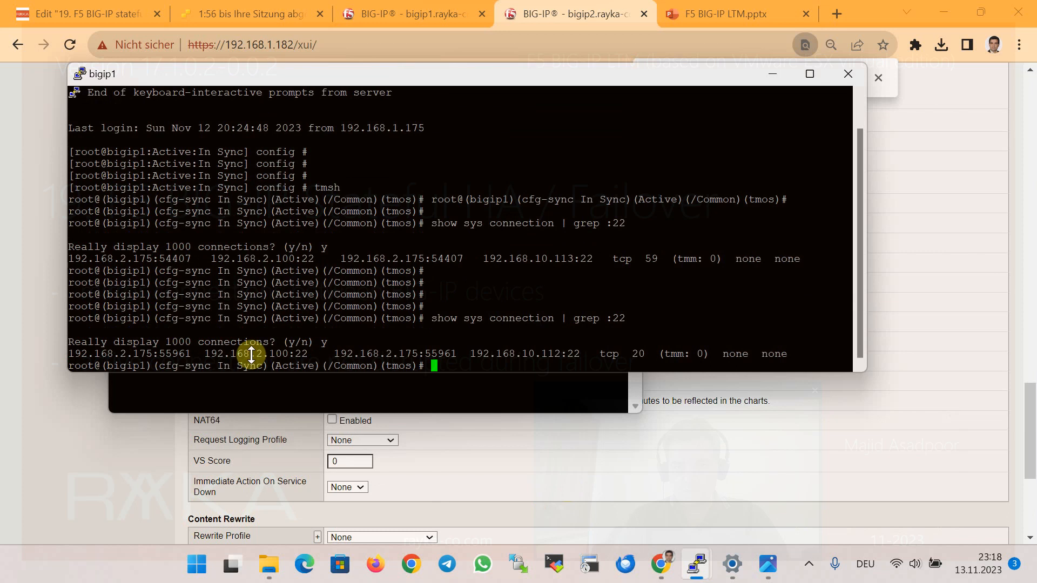
{"action": "left_click_drag", "start_coordinate": [514, 354], "coordinate": [565, 355]}
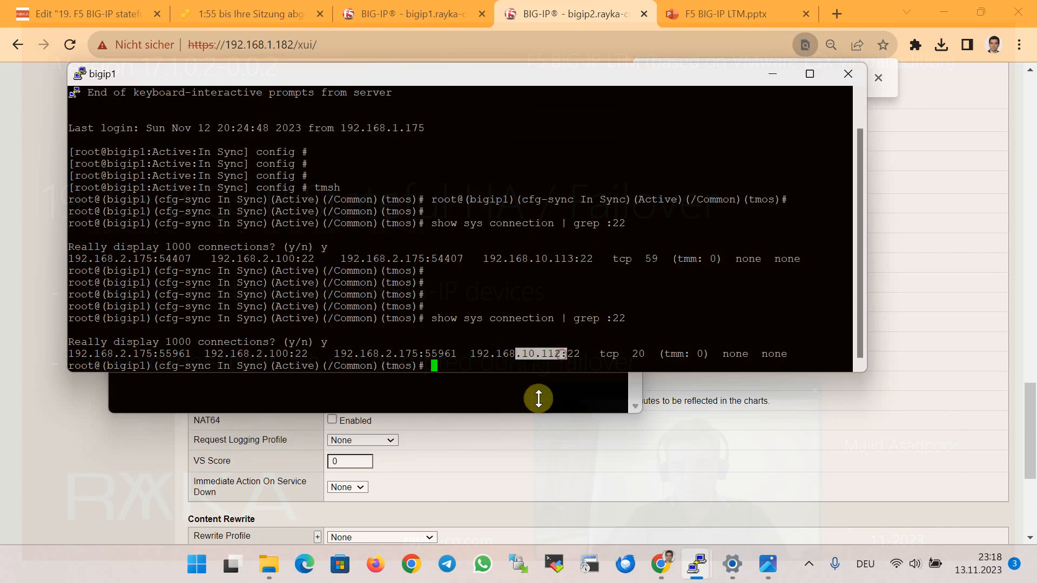
Rerun the port 22 listing on standby bigip2 and highlight the mirrored connection entry.
{"action": "mouse_move", "coordinate": [701, 575]}
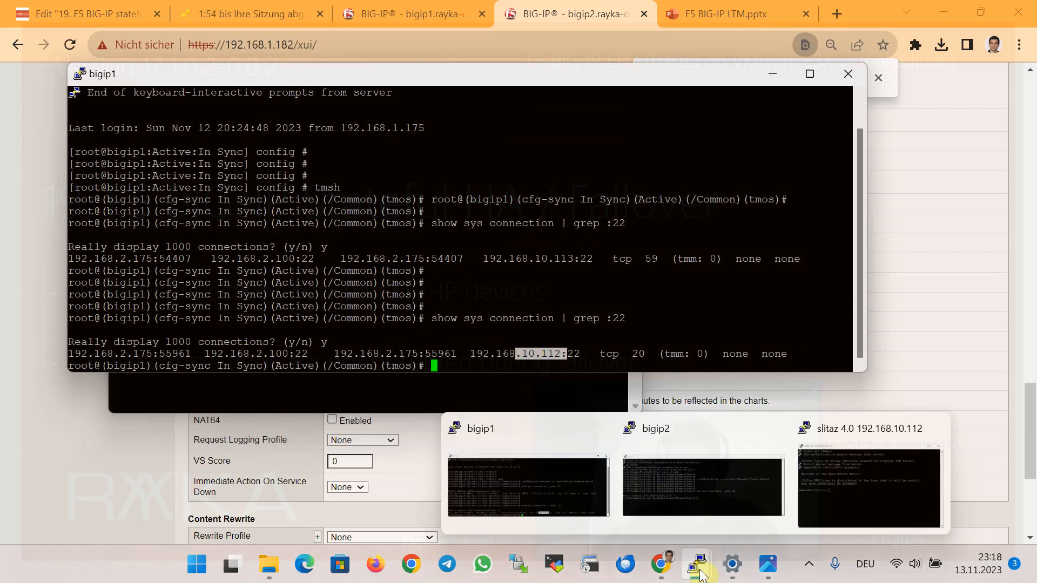
{"action": "left_click", "coordinate": [726, 485]}
{"action": "key", "text": "Up"}
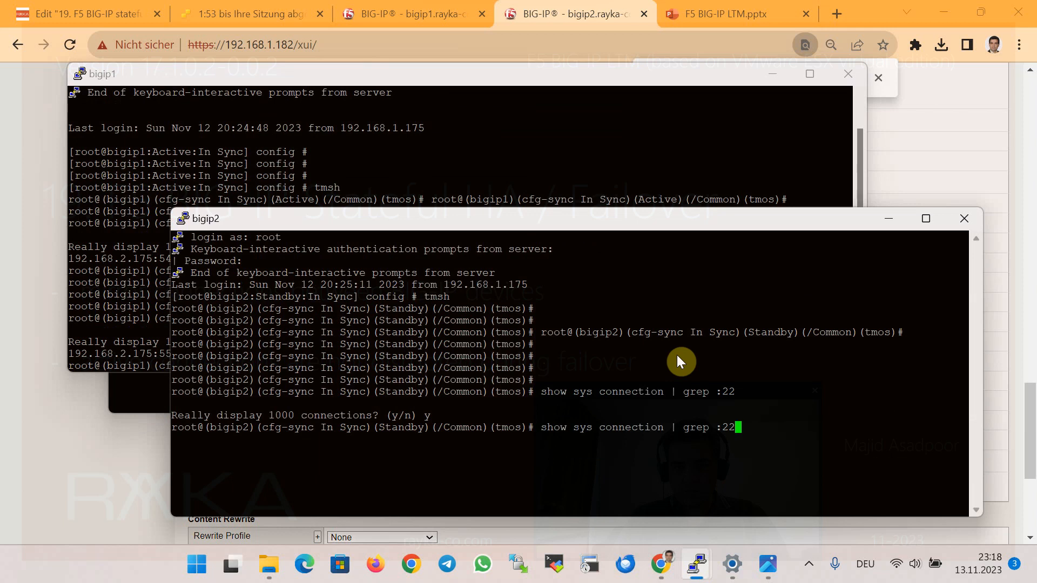
{"action": "key", "text": "Return"}
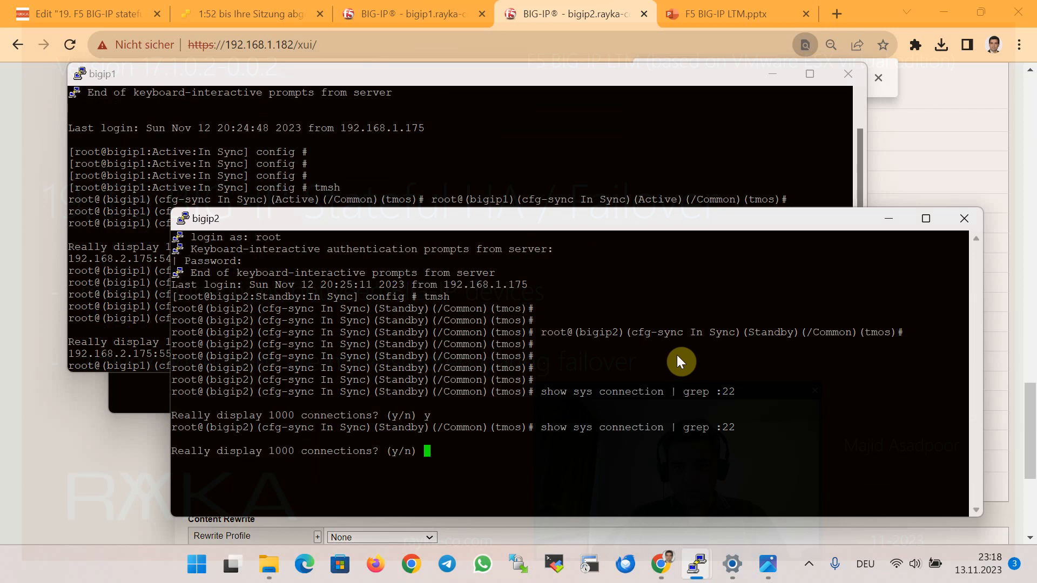
{"action": "type", "text": "y"}
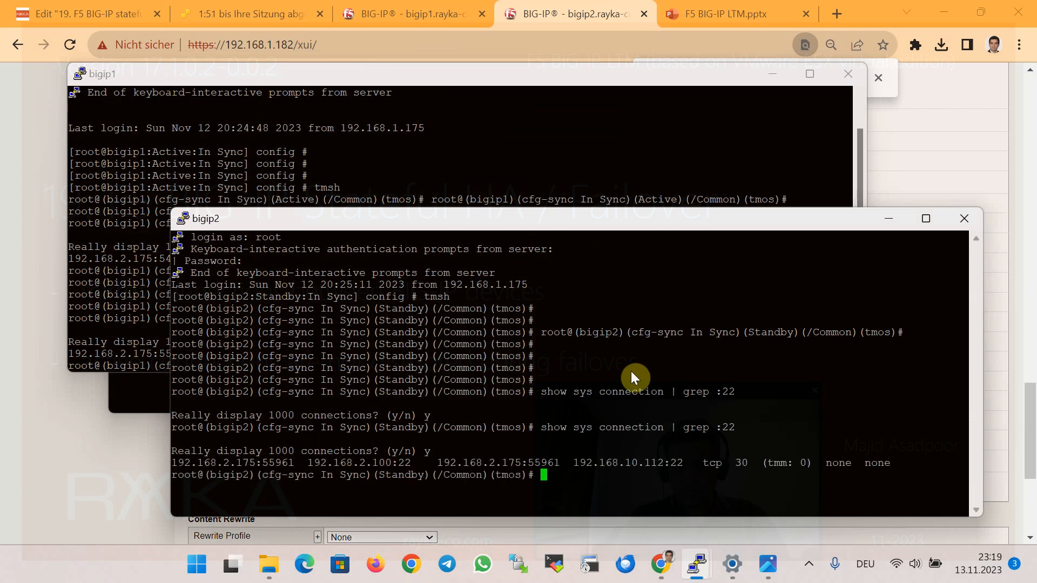
{"action": "left_click_drag", "start_coordinate": [252, 459], "coordinate": [766, 457]}
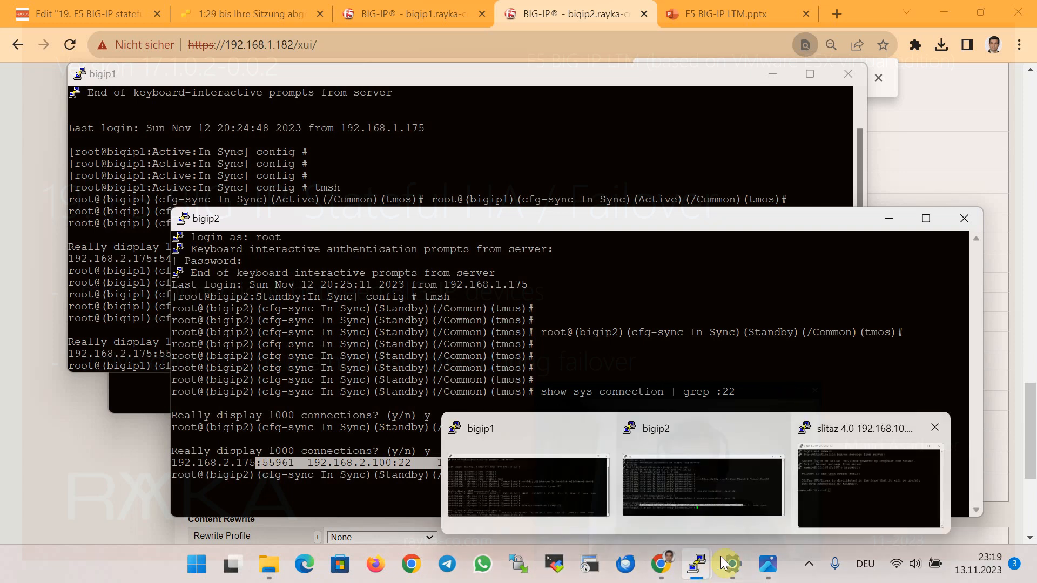
Confirm the SliTaz session still responds, then return to bigip1's web page in the browser.
{"action": "left_click", "coordinate": [818, 481]}
{"action": "key", "text": "Return"}
{"action": "key", "text": "Return"}
{"action": "key", "text": "Return"}
{"action": "key", "text": "Return"}
{"action": "key", "text": "Return"}
{"action": "key", "text": "Return"}
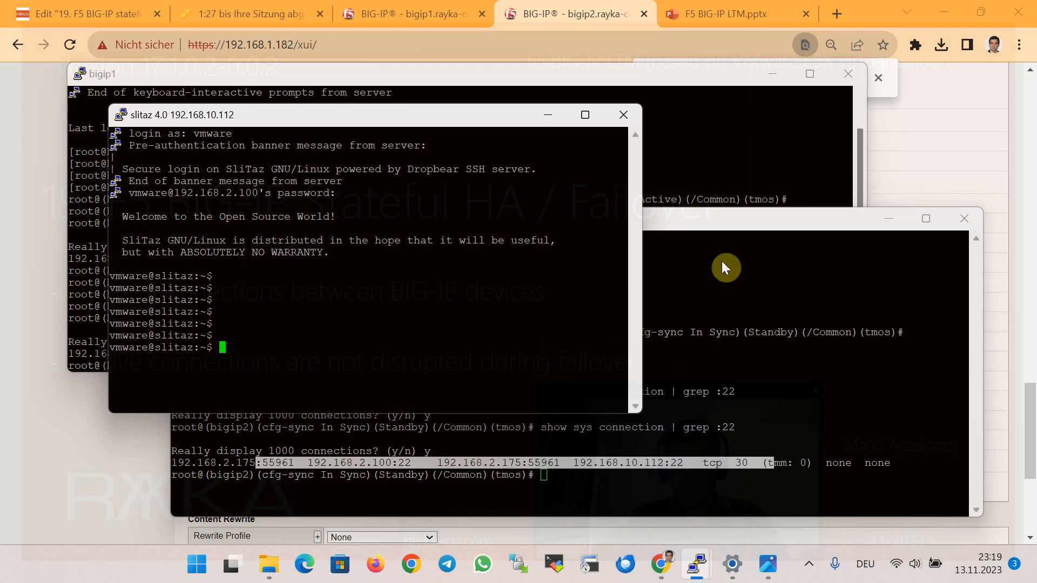
{"action": "left_click", "coordinate": [718, 180]}
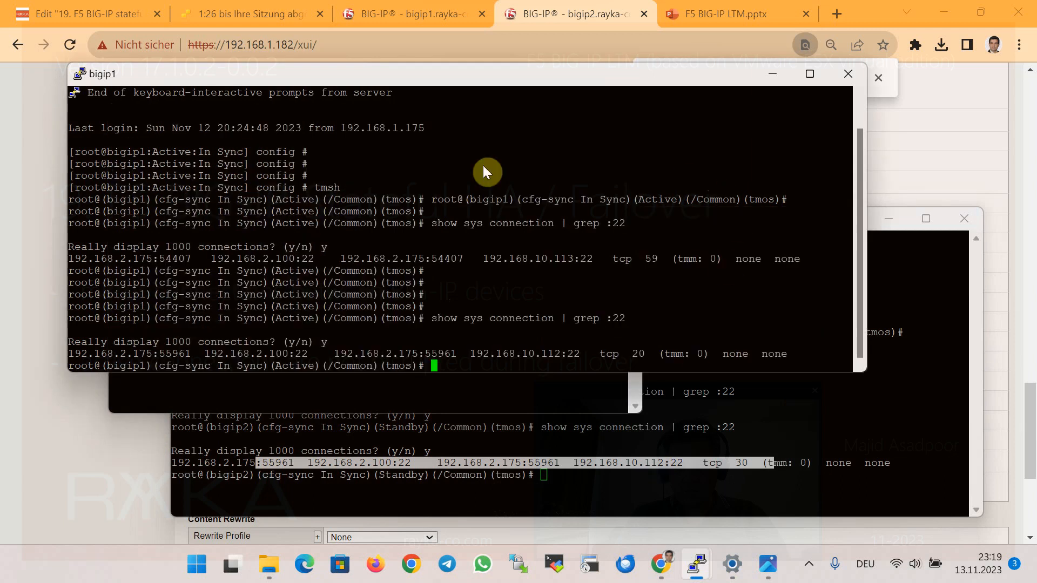
{"action": "left_click", "coordinate": [45, 194]}
{"action": "left_click", "coordinate": [381, 18]}
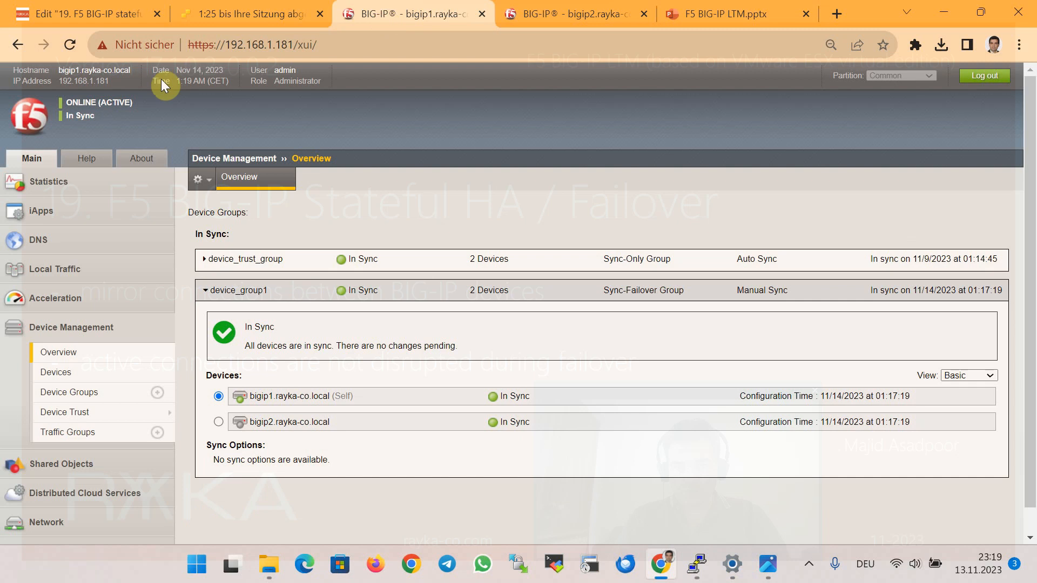
On bigip1, quit tmsh and run 'shutdown -h now'.
{"action": "mouse_move", "coordinate": [696, 565]}
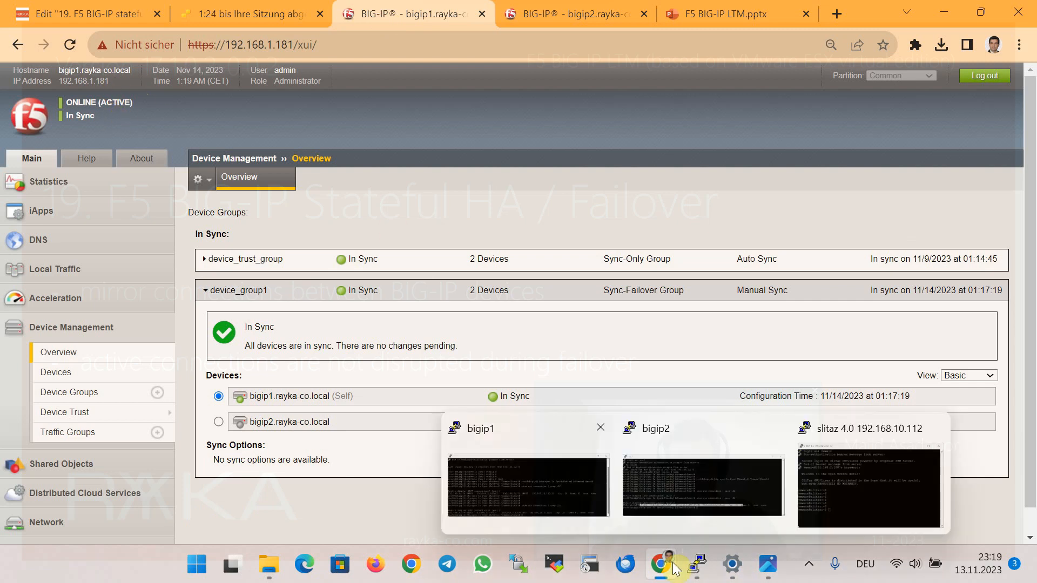
{"action": "left_click", "coordinate": [510, 484]}
{"action": "type", "text": "quit"}
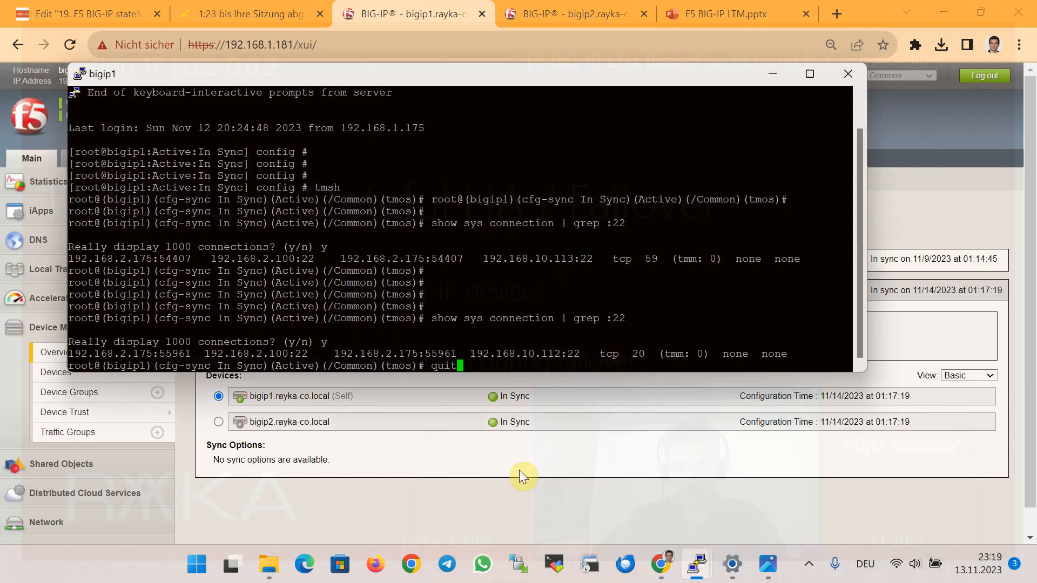
{"action": "key", "text": "Return"}
{"action": "key", "text": "Return"}
{"action": "key", "text": "Return"}
{"action": "type", "text": "s"}
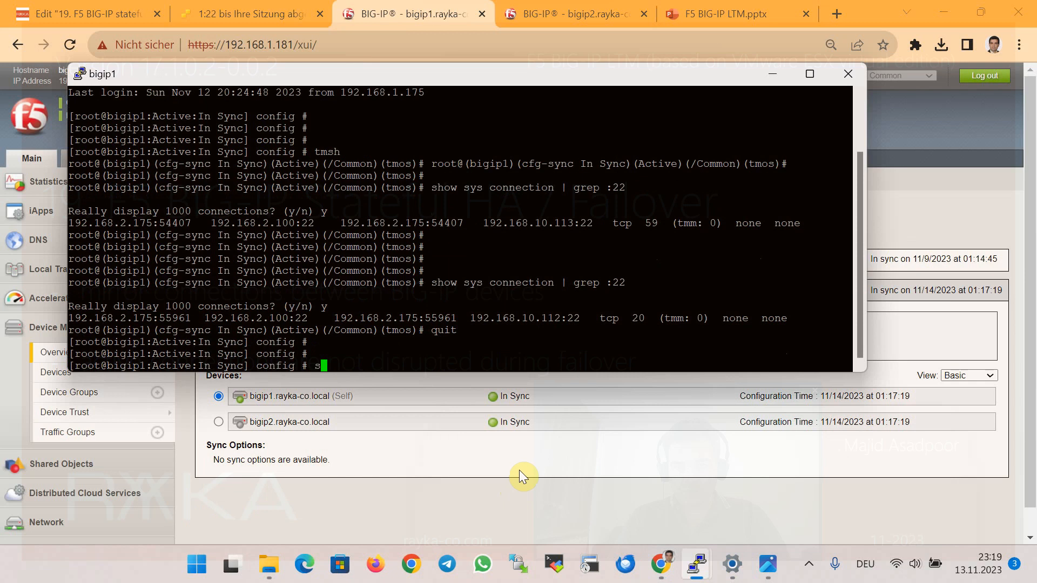
{"action": "type", "text": "hutdown -h now"}
{"action": "key", "text": "Return"}
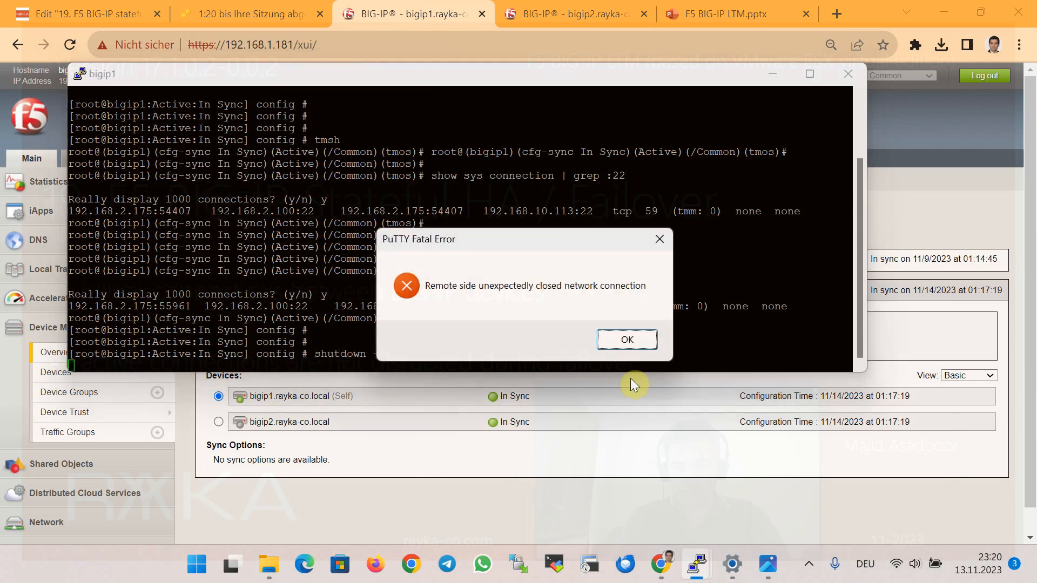
Dismiss the PuTTY error, confirm bigip1's page is unreachable, and check bigip2 shows ONLINE (ACTIVE).
{"action": "left_click", "coordinate": [648, 339]}
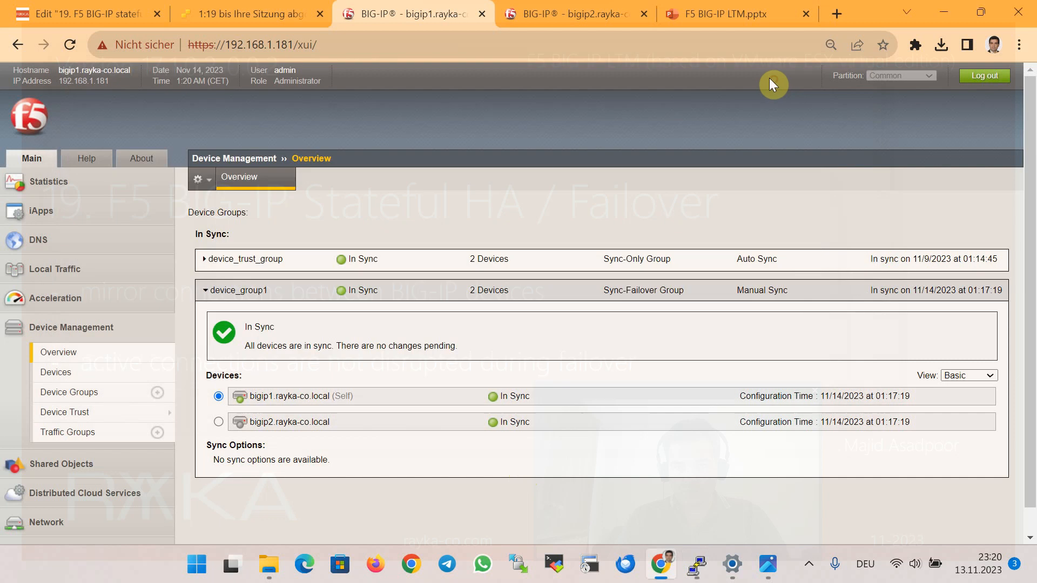
{"action": "left_click", "coordinate": [772, 77]}
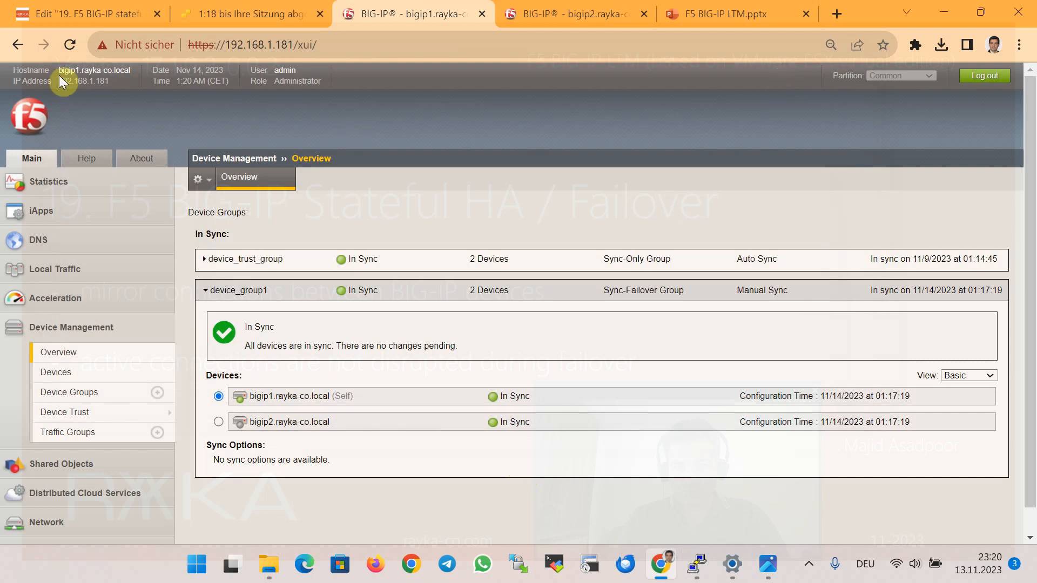
{"action": "left_click", "coordinate": [70, 44]}
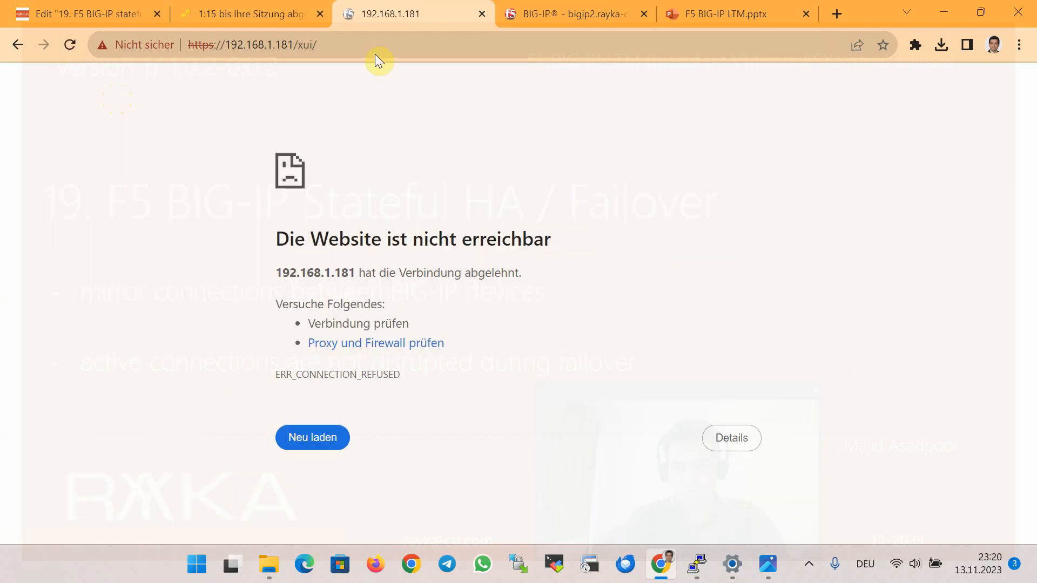
{"action": "left_click", "coordinate": [540, 15]}
{"action": "scroll", "coordinate": [799, 196], "scroll_direction": "up", "scroll_amount": 20}
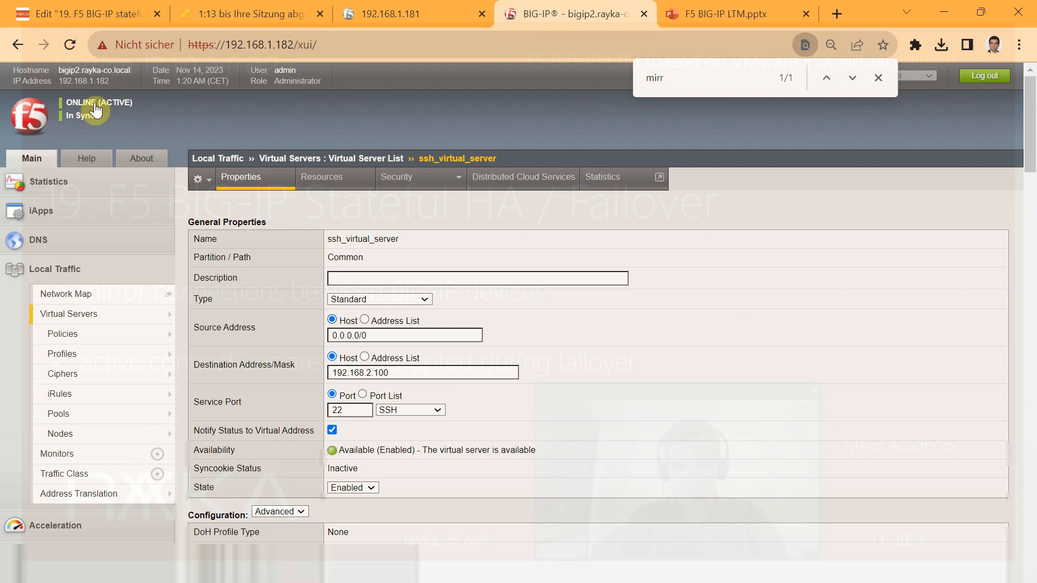
Confirm the SliTaz SSH session survived failover by entering blank lines and 'still working', then return to the browser.
{"action": "mouse_move", "coordinate": [697, 562]}
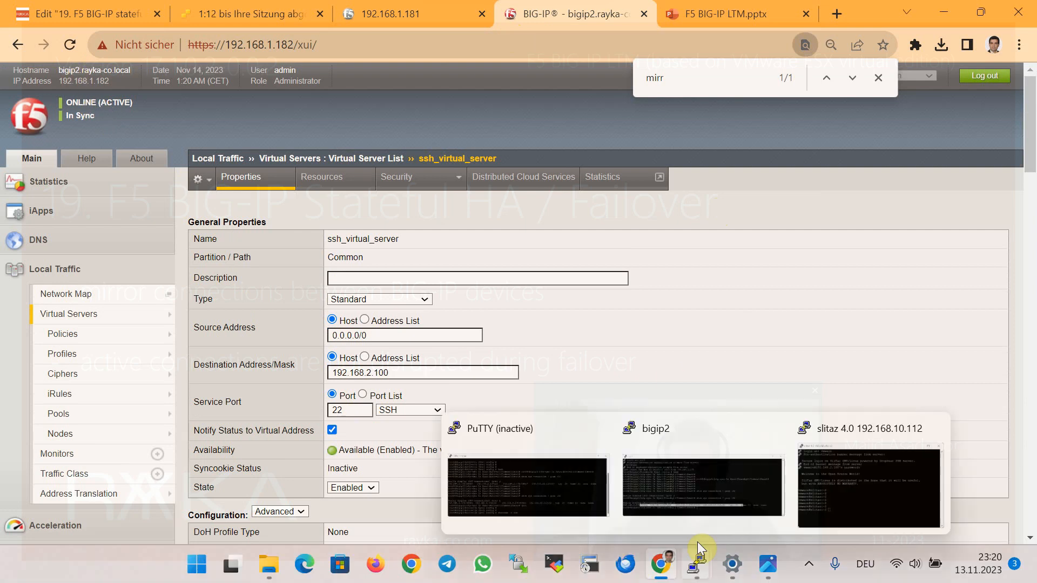
{"action": "left_click", "coordinate": [843, 474]}
{"action": "key", "text": "Return"}
{"action": "key", "text": "Return"}
{"action": "key", "text": "Return"}
{"action": "key", "text": "Return"}
{"action": "key", "text": "Return"}
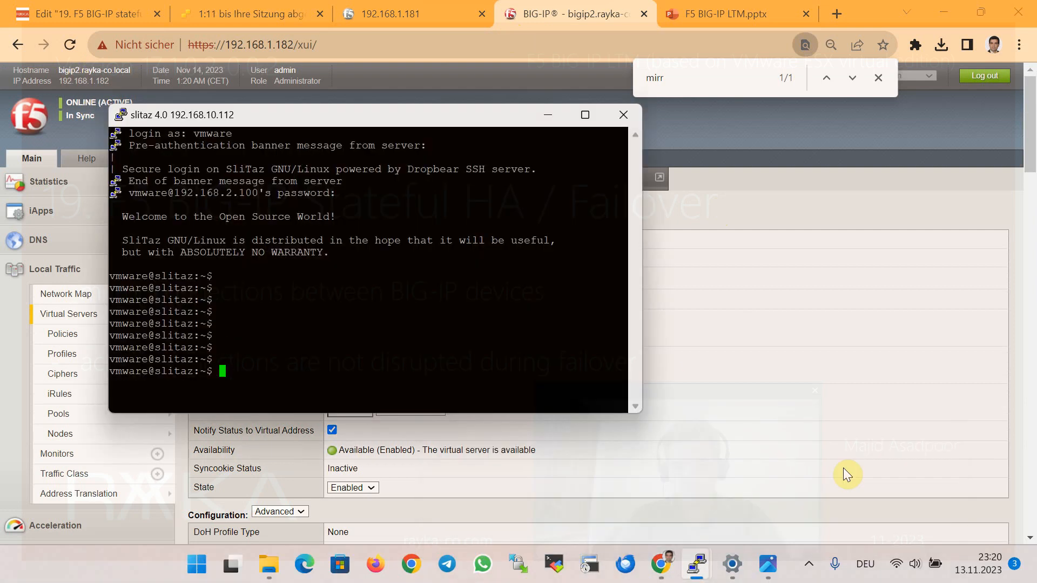
{"action": "key", "text": "Return"}
{"action": "key", "text": "Return"}
{"action": "key", "text": "Return"}
{"action": "key", "text": "Return"}
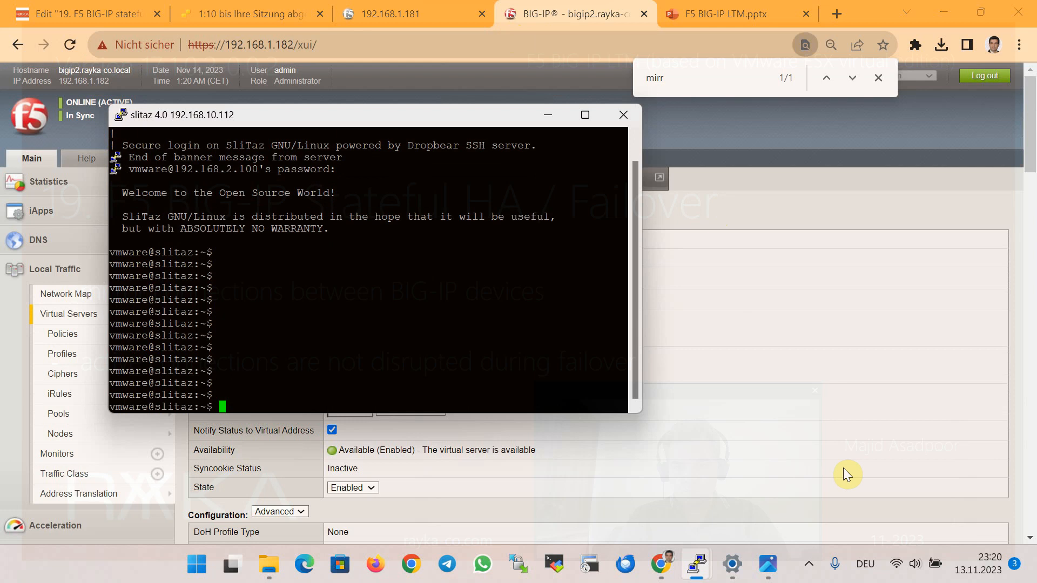
{"action": "type", "text": "still "}
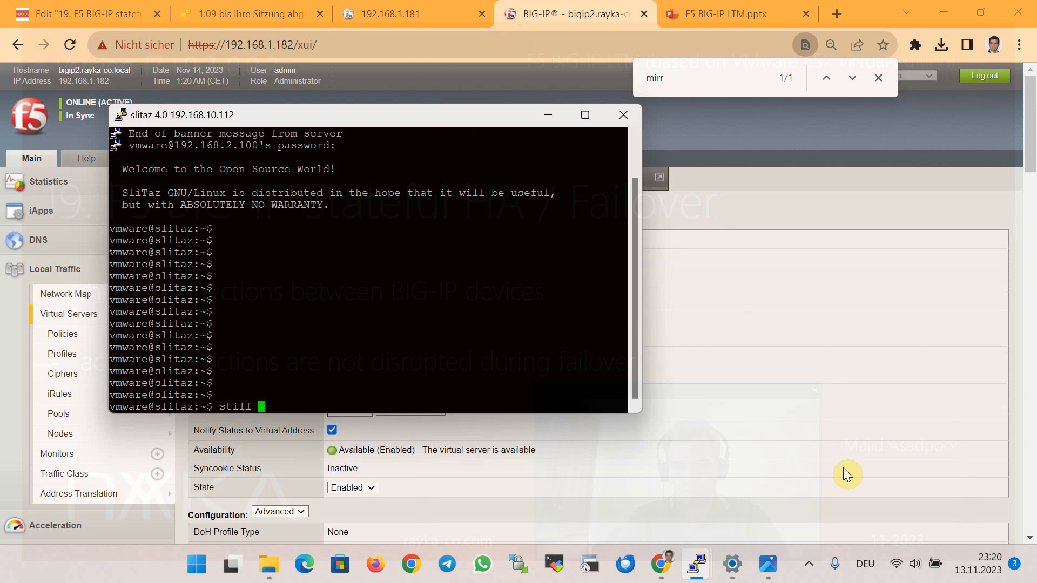
{"action": "type", "text": "working"}
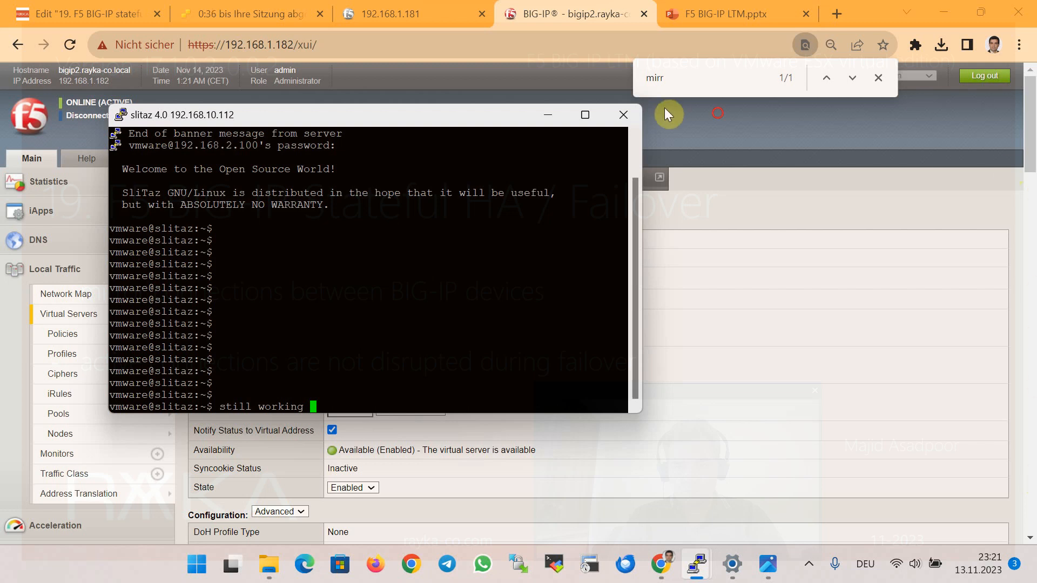
{"action": "left_click", "coordinate": [718, 111]}
Open bigip2's source_addr persistence profile and find its Mirror Persistence setting, currently unchecked.
{"action": "scroll", "coordinate": [322, 275], "scroll_direction": "down", "scroll_amount": 1}
{"action": "mouse_move", "coordinate": [111, 273]}
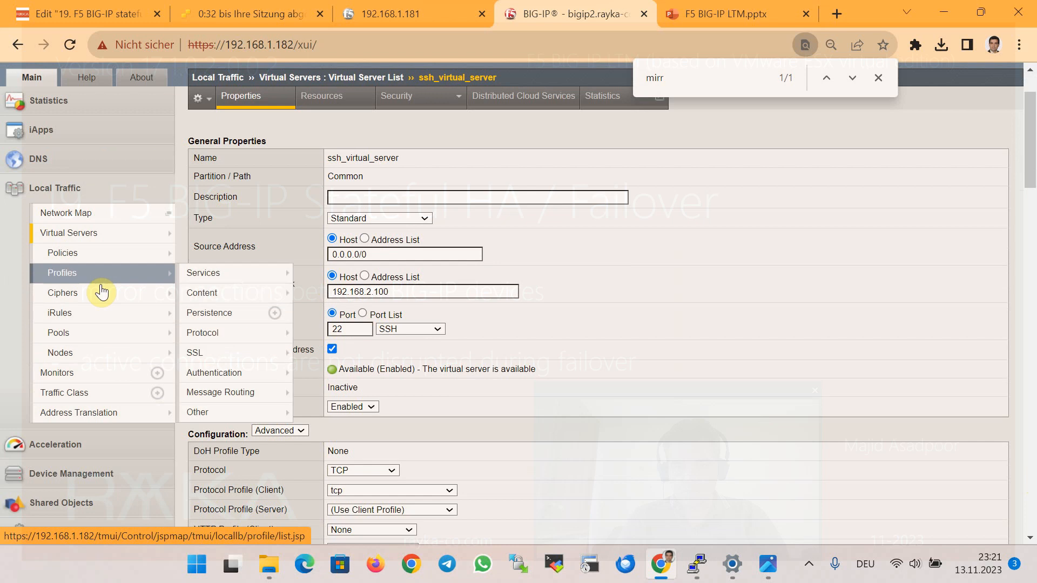
{"action": "left_click", "coordinate": [233, 319]}
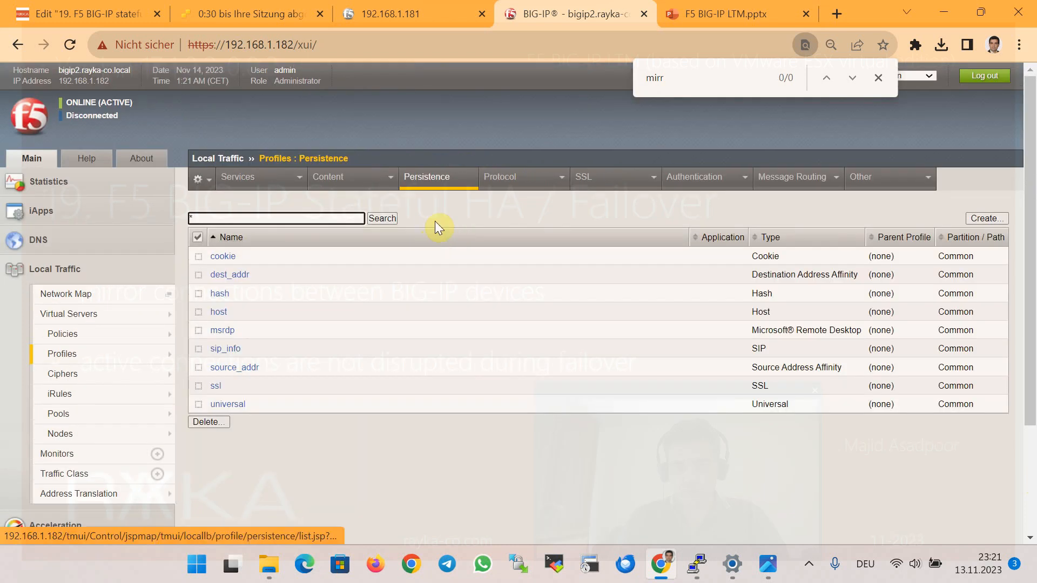
{"action": "left_click", "coordinate": [248, 369]}
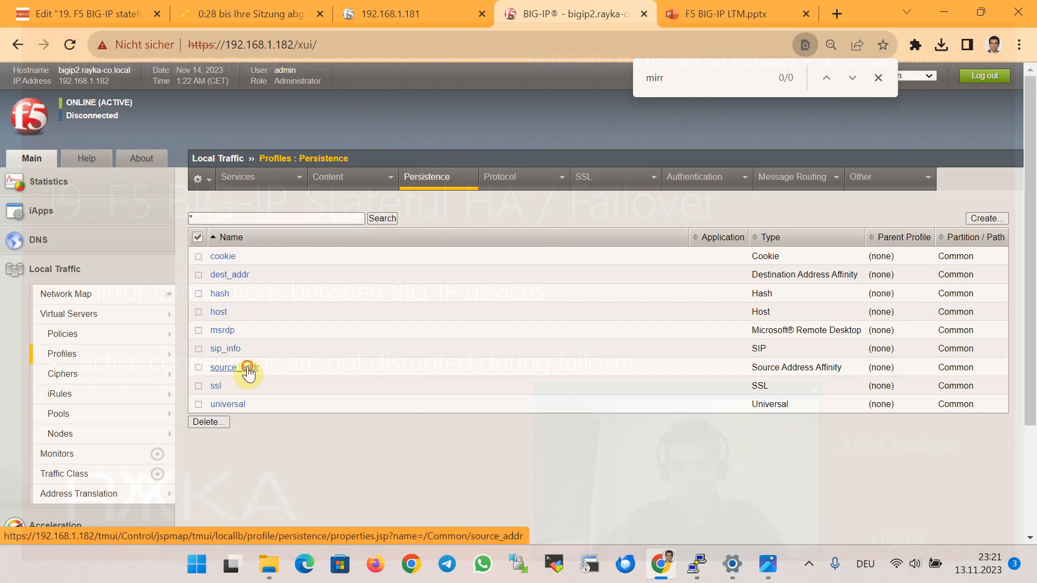
{"action": "scroll", "coordinate": [421, 319], "scroll_direction": "down", "scroll_amount": 2}
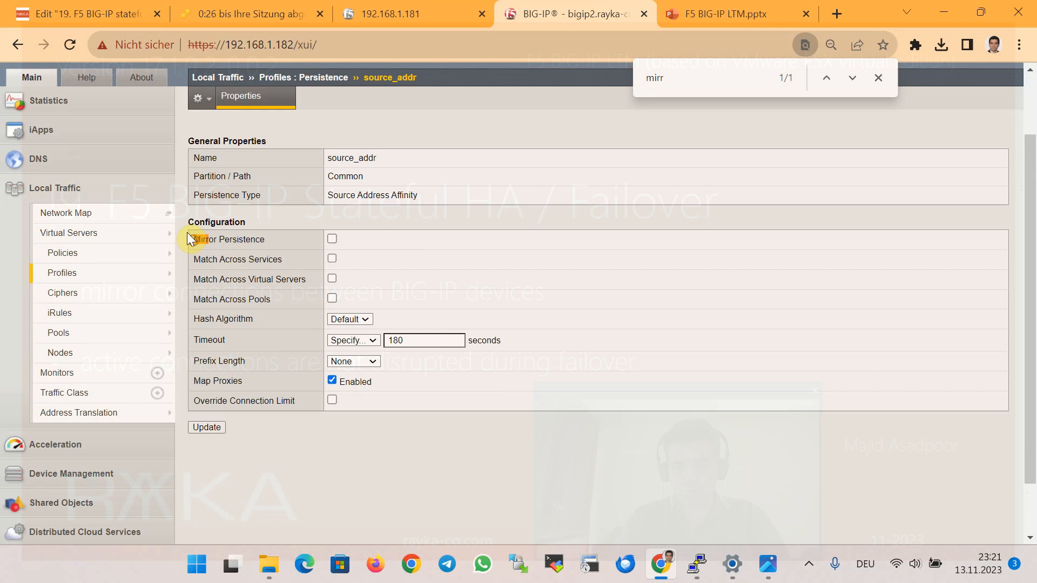
{"action": "left_click_drag", "start_coordinate": [237, 234], "coordinate": [254, 232]}
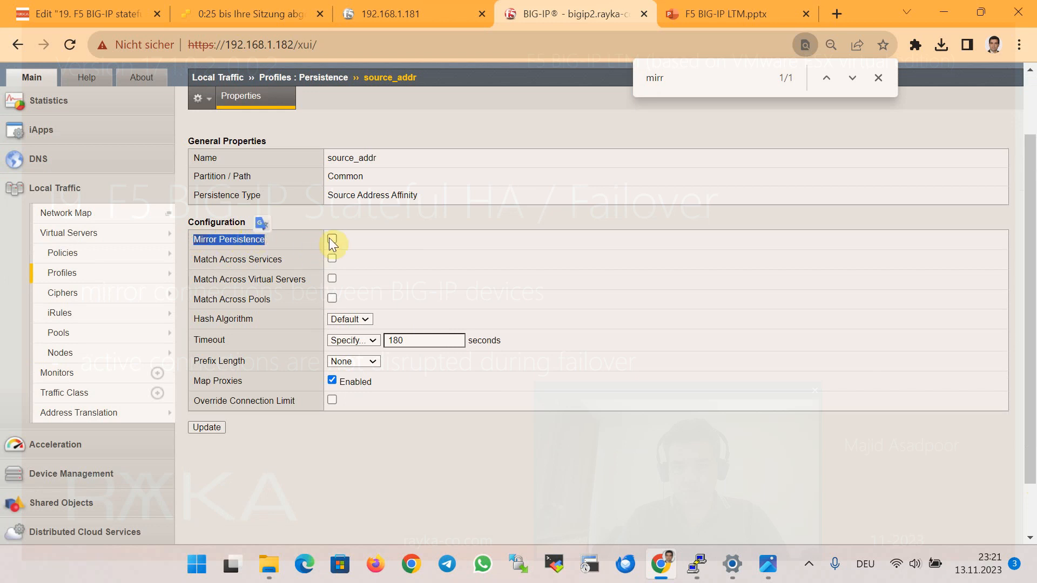